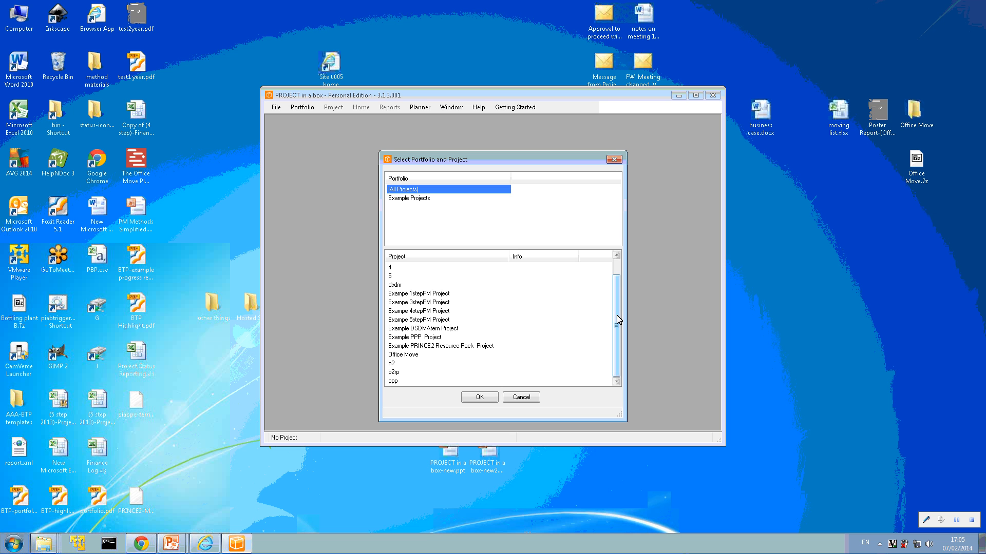
- Open project 3 from the [All Projects] portfolio and maximize the program window
{"action": "left_click_drag", "start_coordinate": [616, 308], "coordinate": [614, 288]}
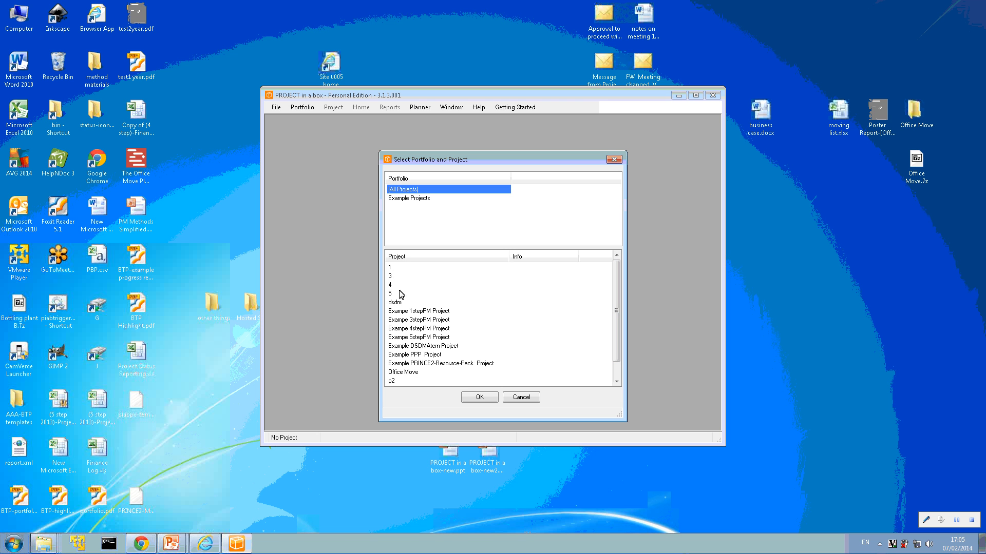
{"action": "left_click", "coordinate": [410, 199]}
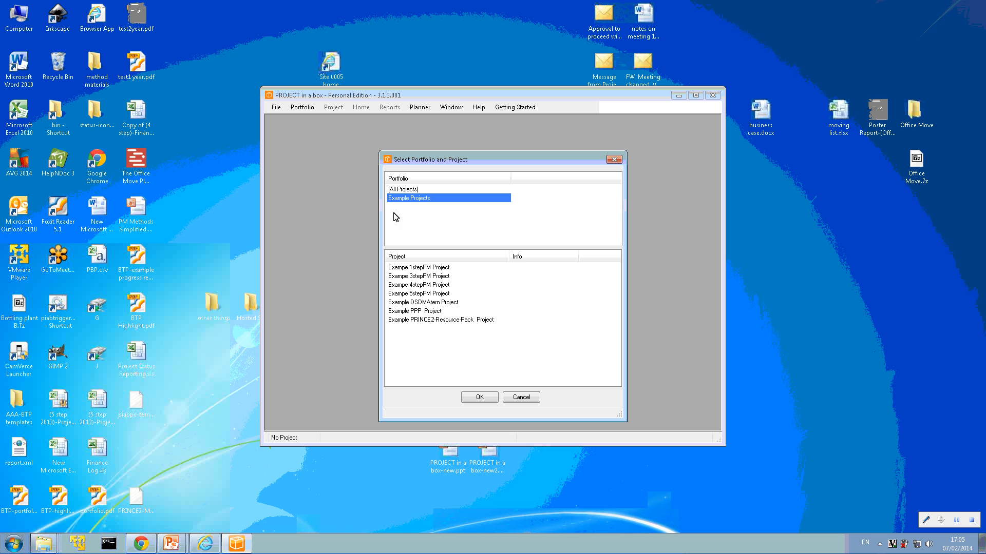
{"action": "left_click", "coordinate": [396, 193]}
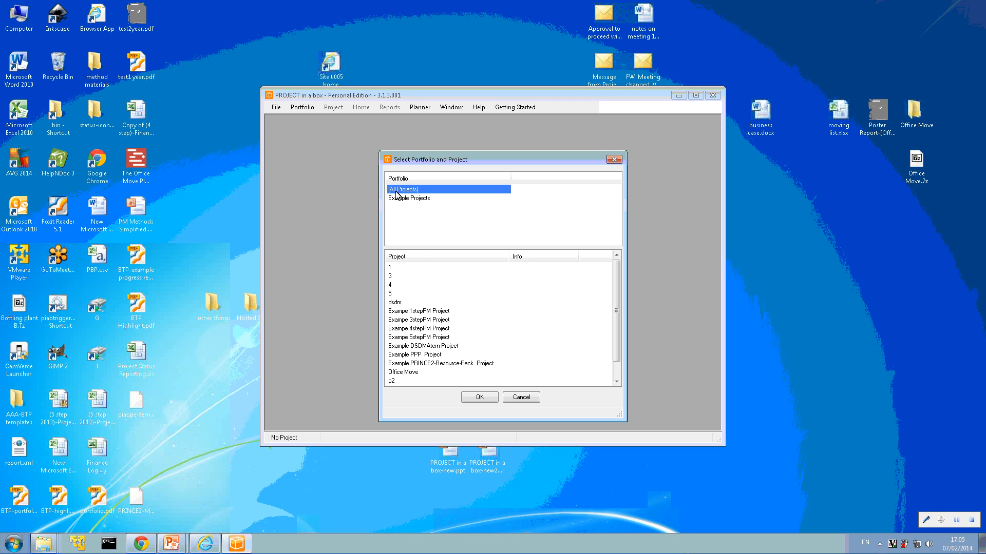
{"action": "double_click", "coordinate": [391, 277]}
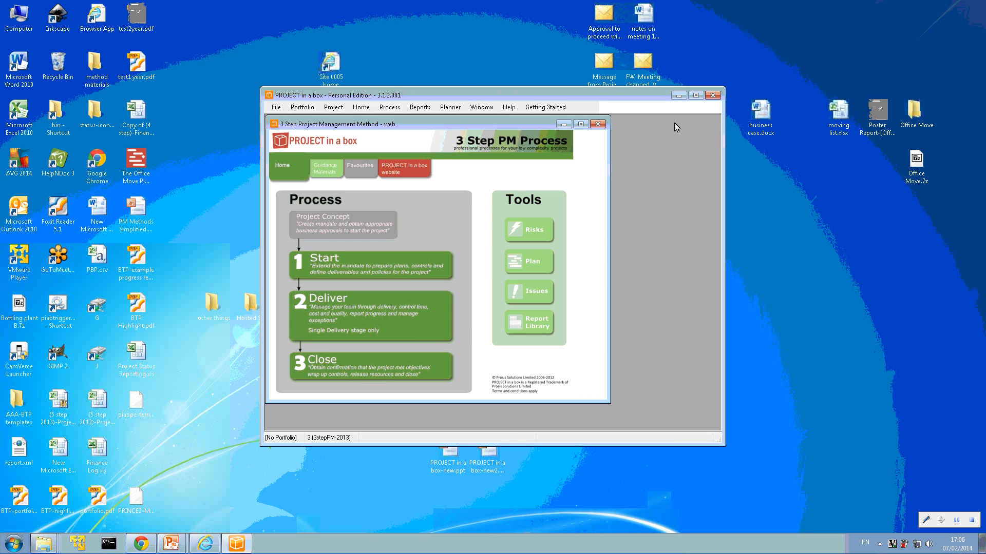
{"action": "left_click", "coordinate": [696, 95]}
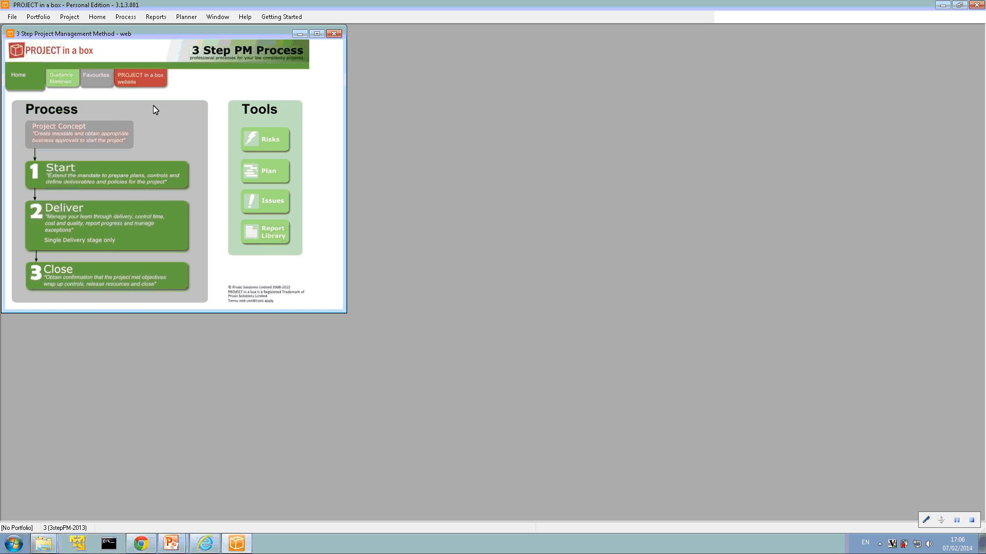
- Open the Project Concept documents and select Project Mandate.docx under Project Mandate
{"action": "left_click", "coordinate": [91, 132]}
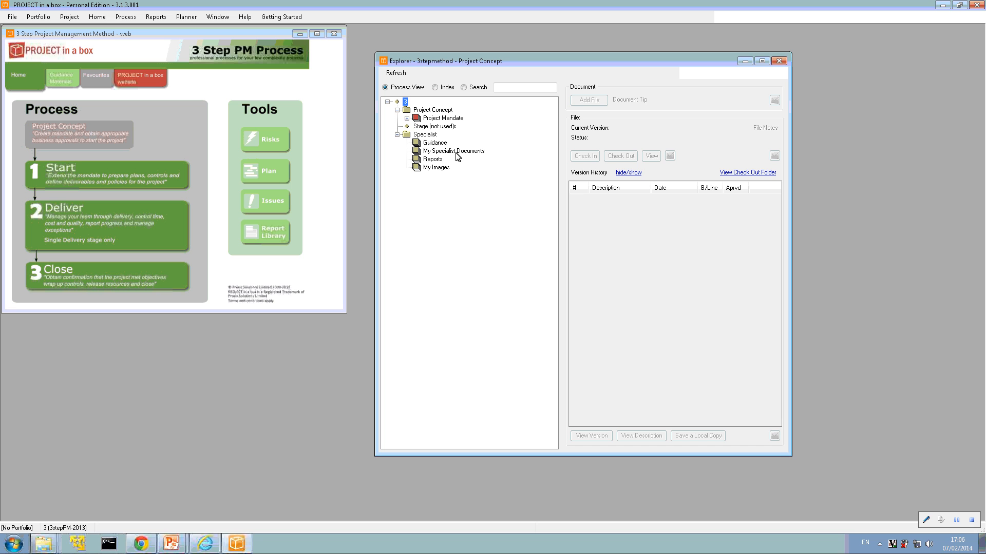
{"action": "left_click", "coordinate": [406, 119]}
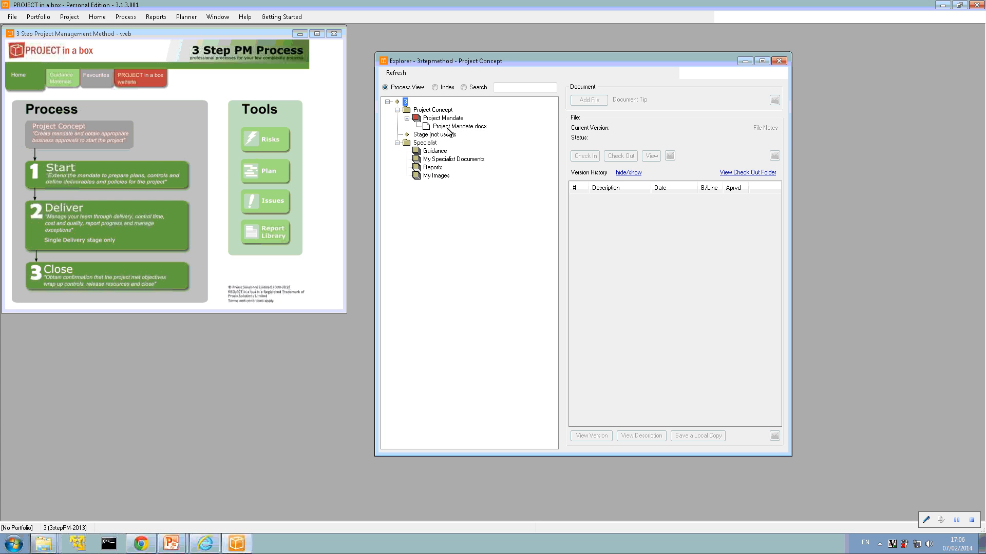
{"action": "left_click", "coordinate": [448, 126]}
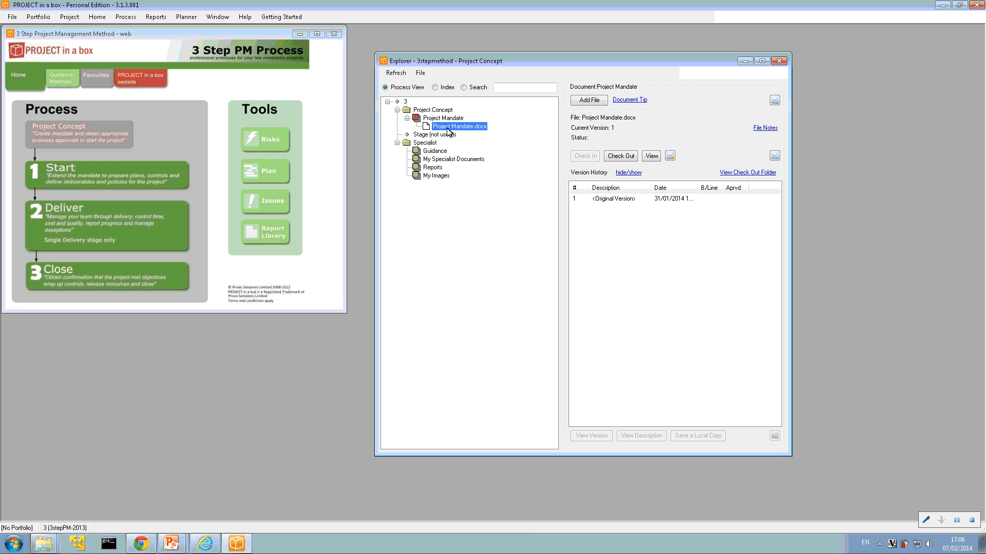
- View Project Mandate.docx as a read-only document in Word and close it
{"action": "double_click", "coordinate": [447, 129]}
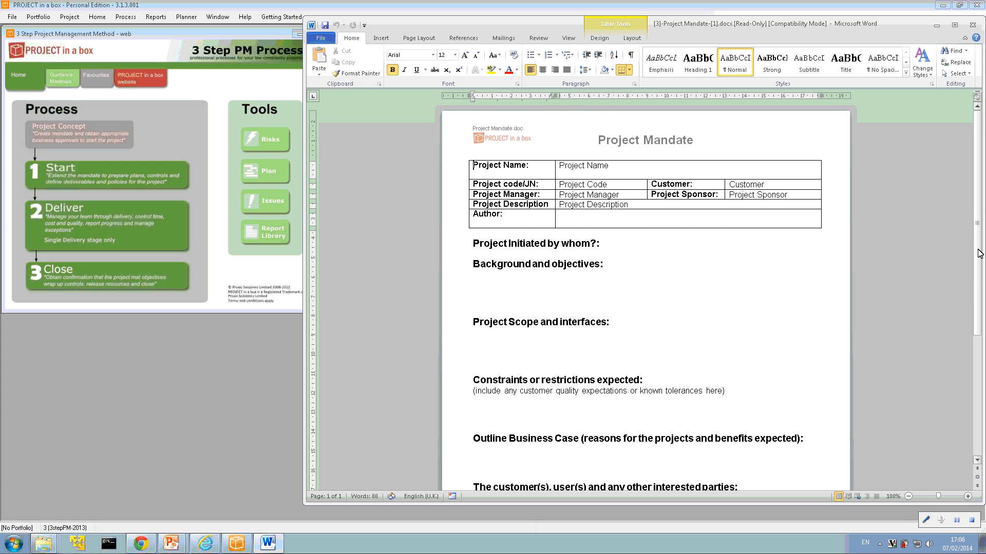
{"action": "mouse_move", "coordinate": [978, 168]}
{"action": "left_mouse_down"}
{"action": "mouse_move", "coordinate": [972, 348]}
{"action": "mouse_move", "coordinate": [976, 168]}
{"action": "left_mouse_up"}
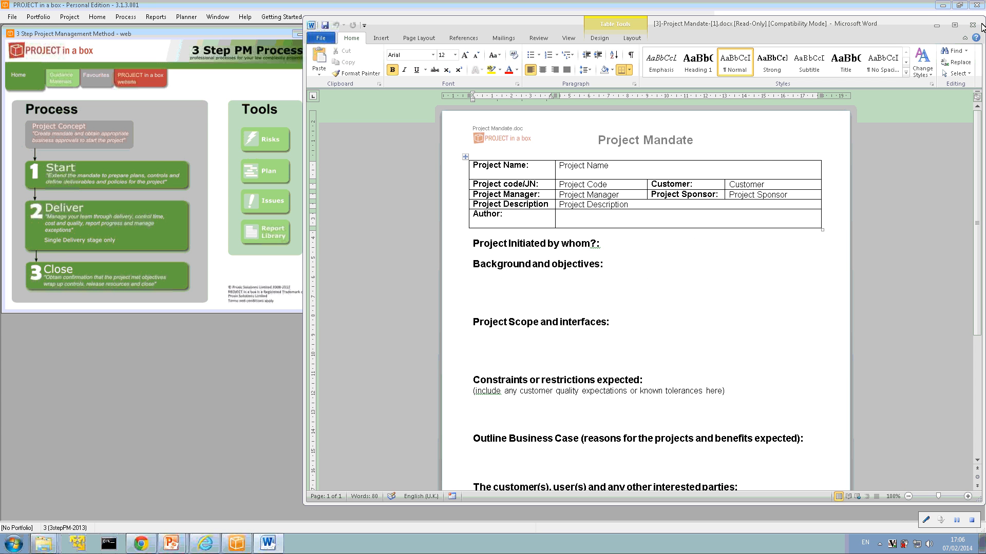
{"action": "key", "text": "alt+F4"}
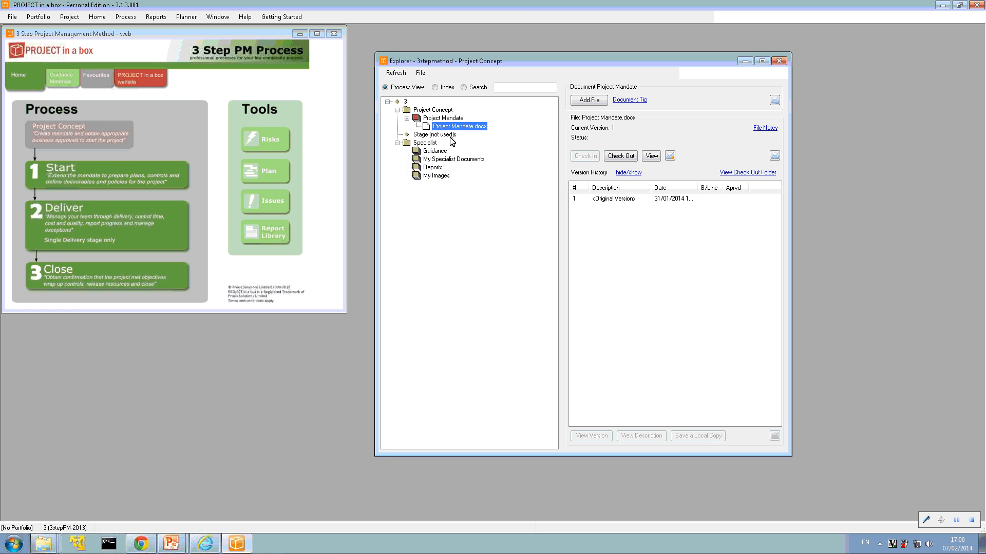
- Check out Project Mandate.docx and save it with the text "tjajagjkfksfgk" under Background and objectives, closing the document
{"action": "left_click", "coordinate": [627, 160]}
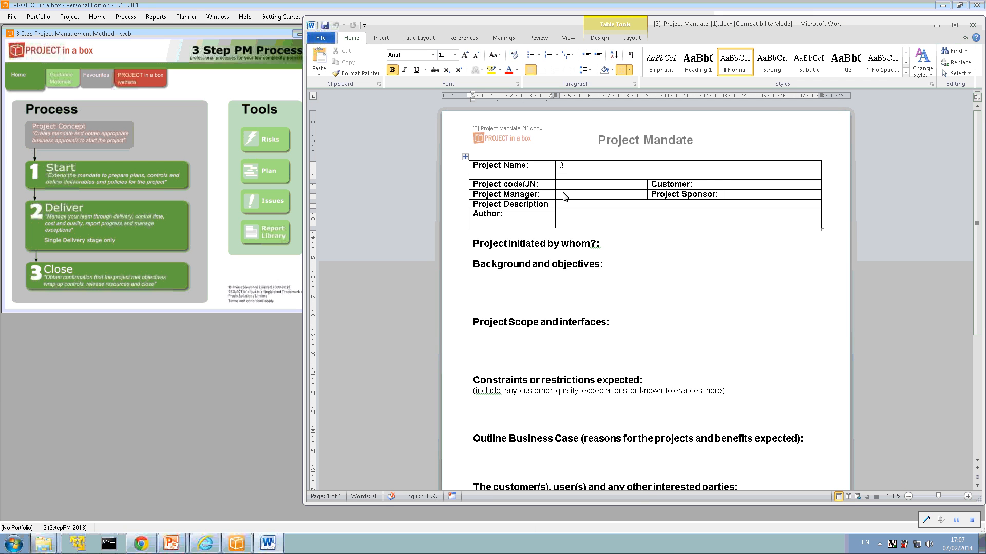
{"action": "key", "text": "Tab"}
{"action": "scroll", "coordinate": [897, 110], "scroll_direction": "down", "scroll_amount": 3}
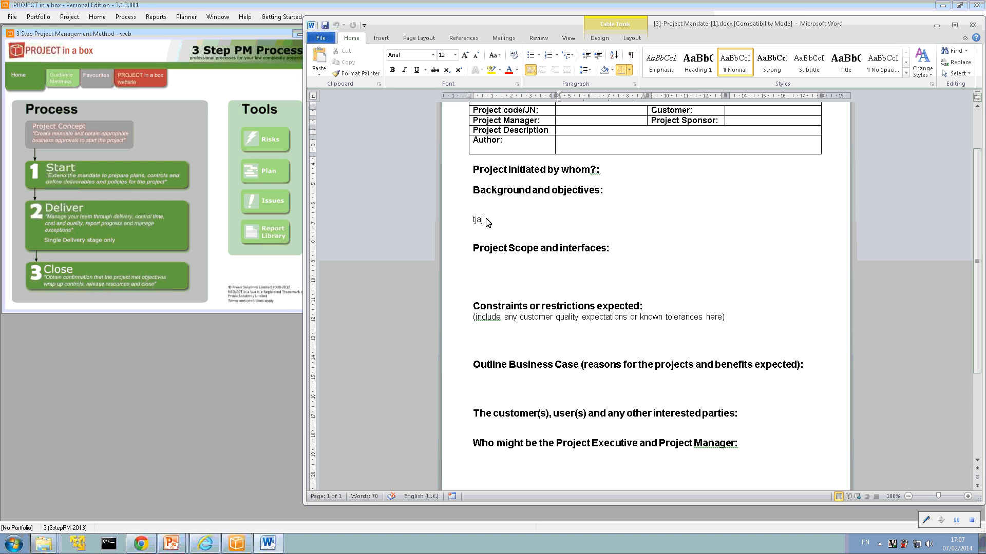
{"action": "type", "text": "jagjkfksfgk"}
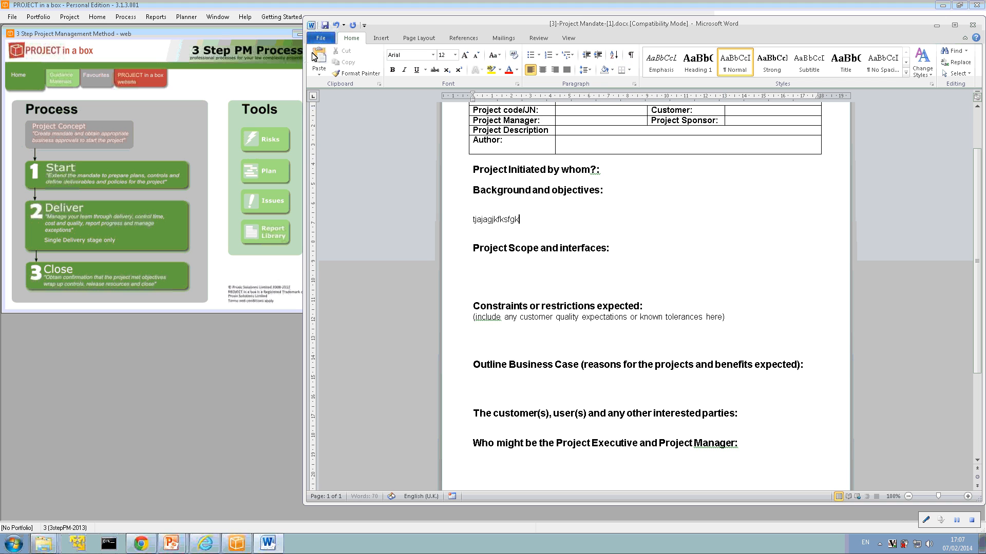
{"action": "left_click", "coordinate": [325, 26]}
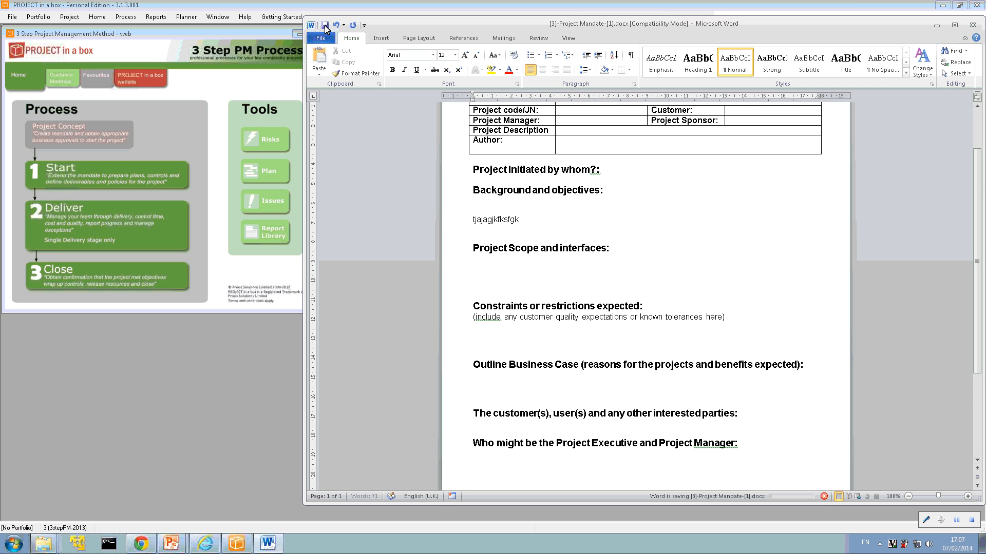
{"action": "left_click", "coordinate": [973, 26]}
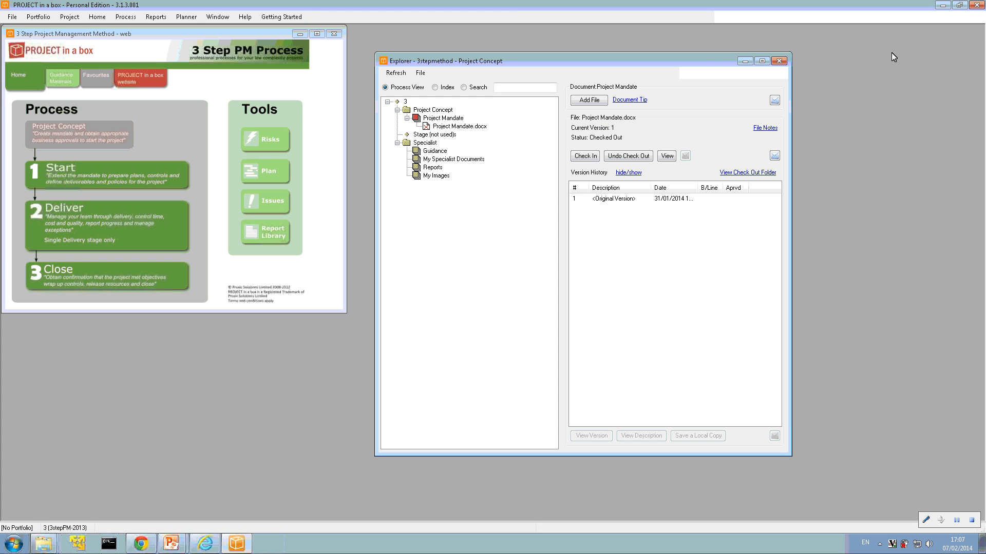
- Check in the edited Project Mandate.docx without a description, leaving Baseline and Approved unticked
{"action": "left_click", "coordinate": [468, 127]}
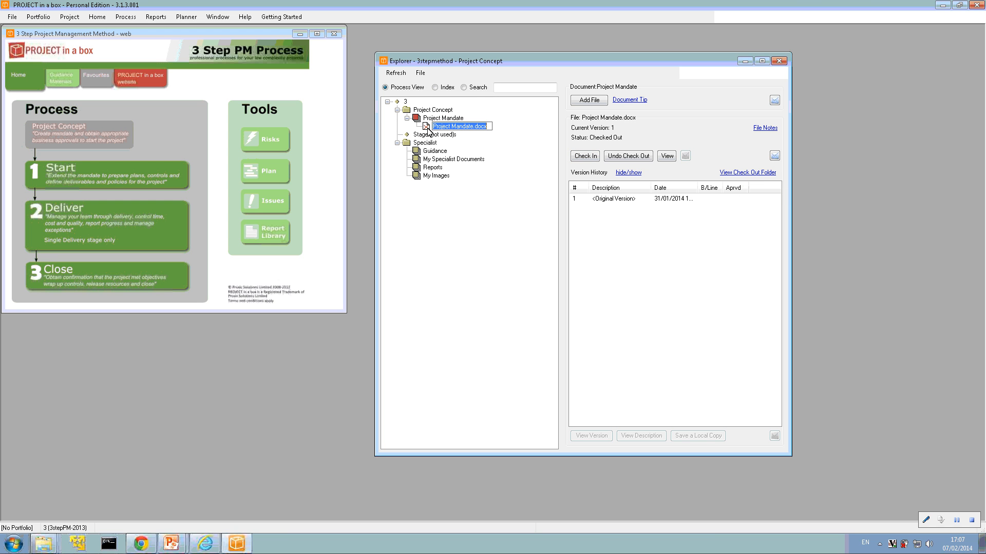
{"action": "left_click", "coordinate": [593, 157]}
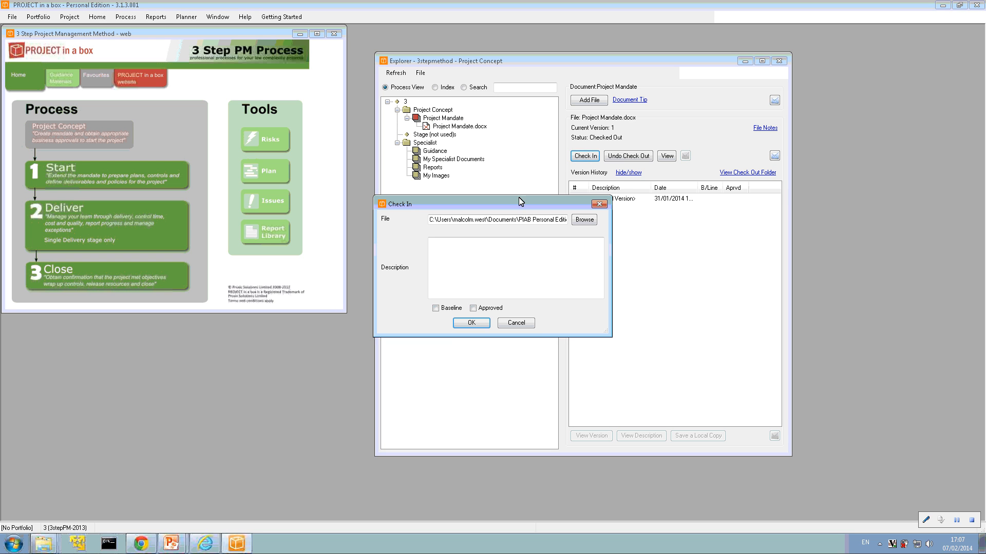
{"action": "left_click", "coordinate": [468, 248]}
{"action": "left_click", "coordinate": [471, 323]}
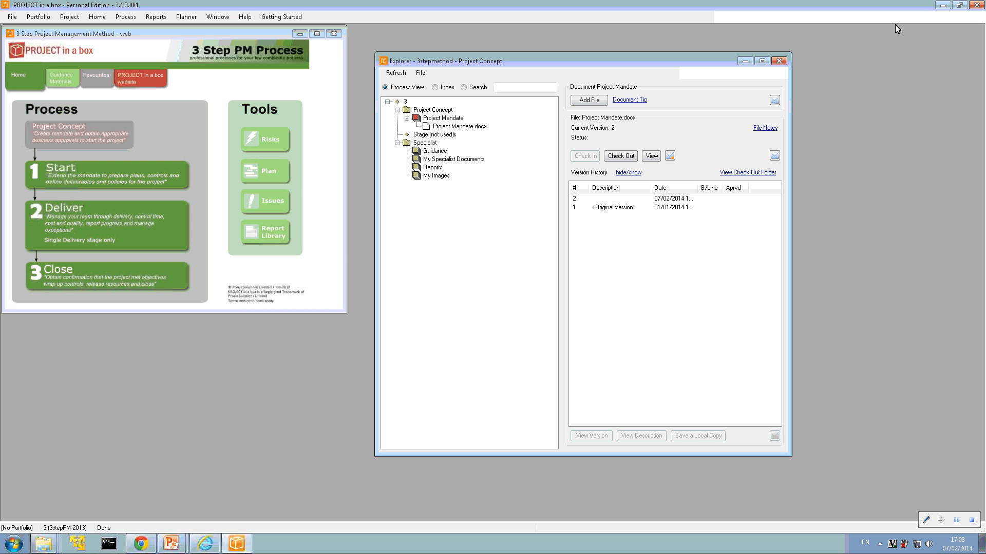
- Restore the program window to a smaller size and add business case.docx from the desktop to Project Mandate
{"action": "left_click", "coordinate": [959, 4]}
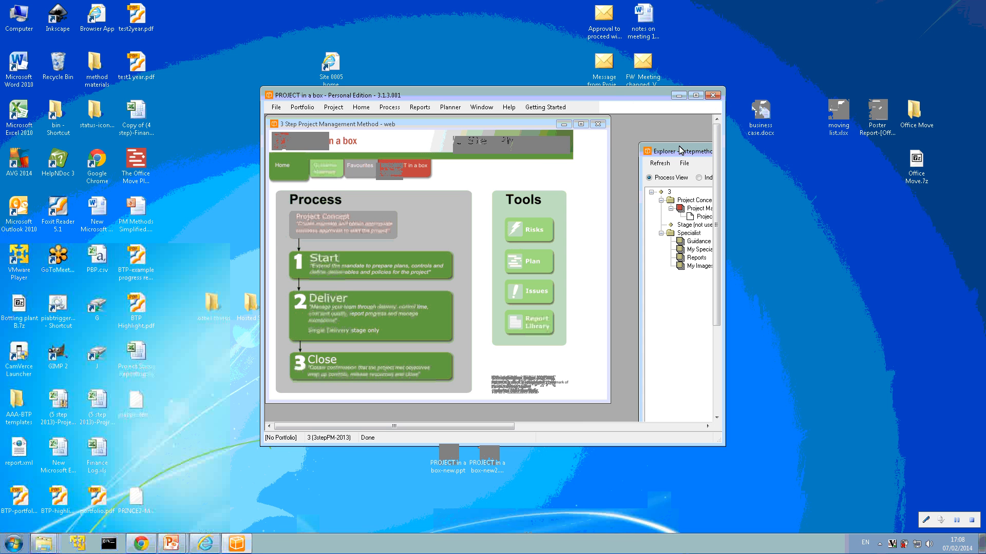
{"action": "left_click_drag", "start_coordinate": [679, 150], "coordinate": [678, 155]}
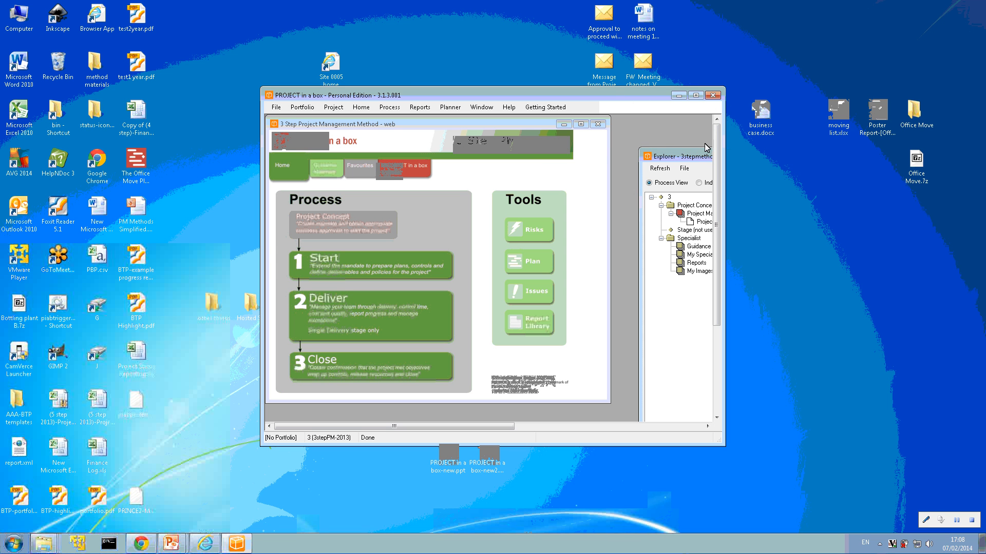
{"action": "left_click_drag", "start_coordinate": [639, 151], "coordinate": [529, 148]}
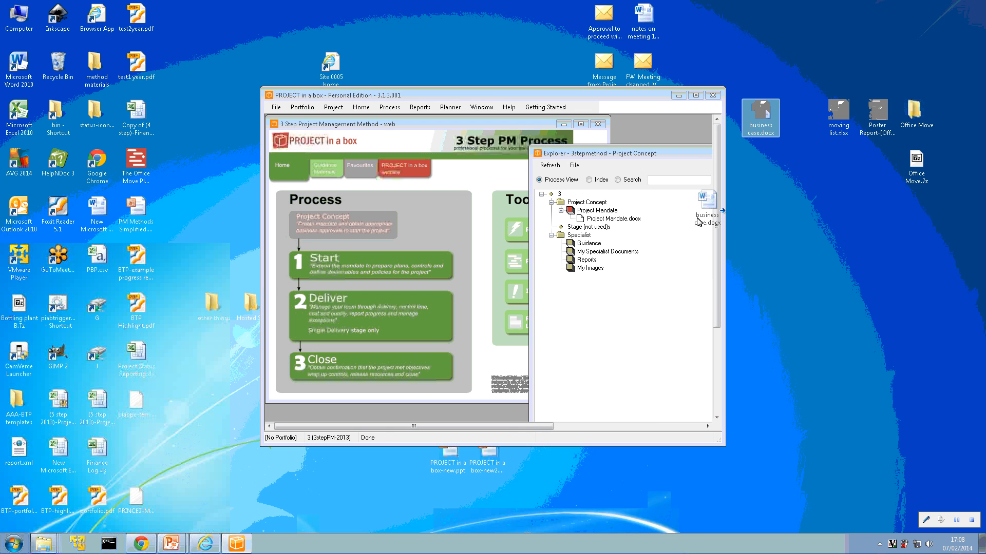
{"action": "left_click", "coordinate": [696, 224]}
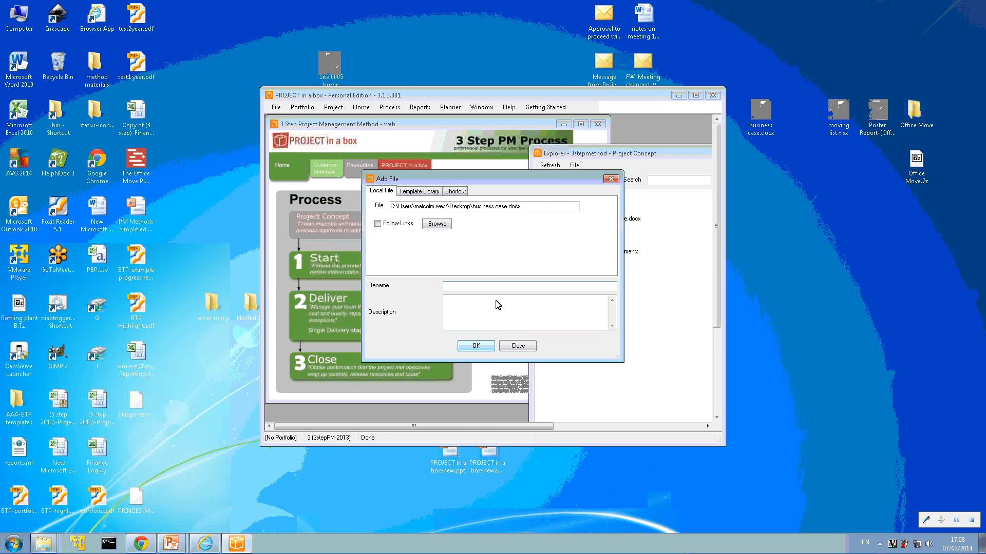
{"action": "left_click", "coordinate": [476, 347]}
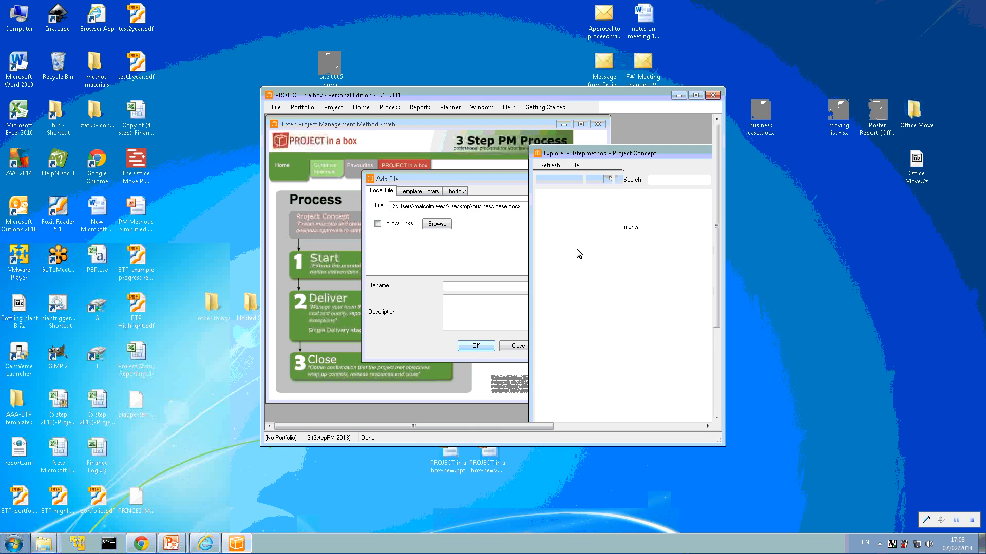
- Examine the version histories of business case.docx and Project Mandate.docx in the maximized window, selecting the mandate's original version
{"action": "left_click", "coordinate": [697, 98]}
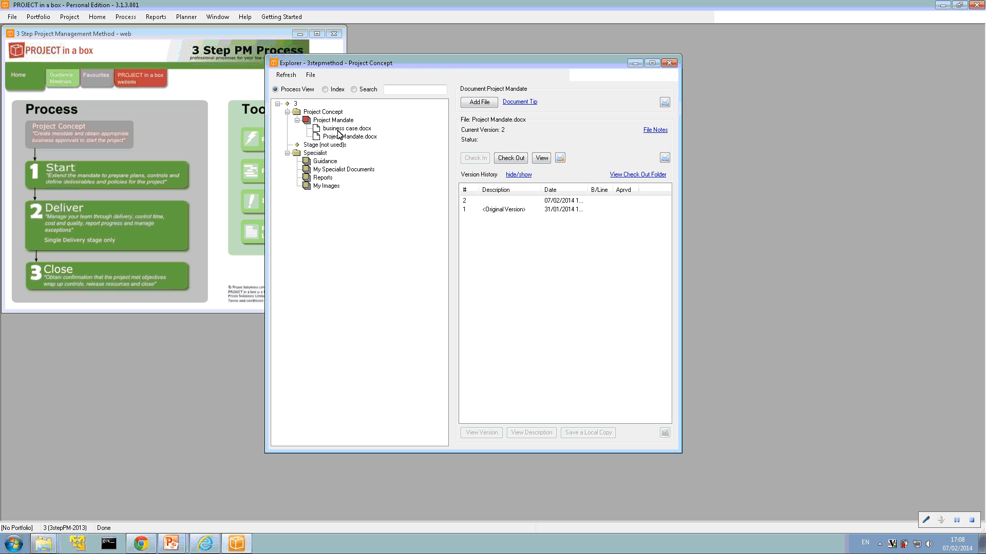
{"action": "left_click", "coordinate": [338, 131]}
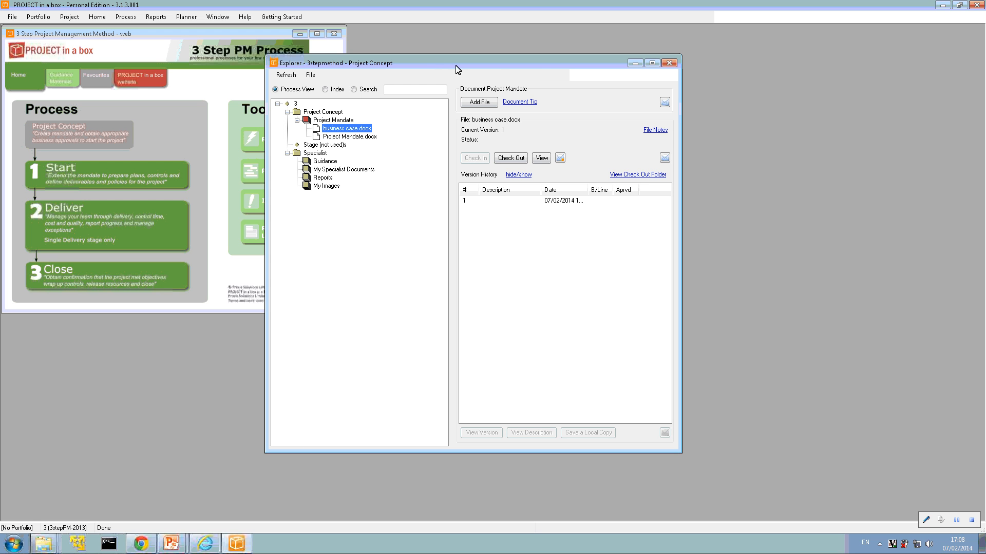
{"action": "left_click_drag", "start_coordinate": [436, 64], "coordinate": [549, 65]}
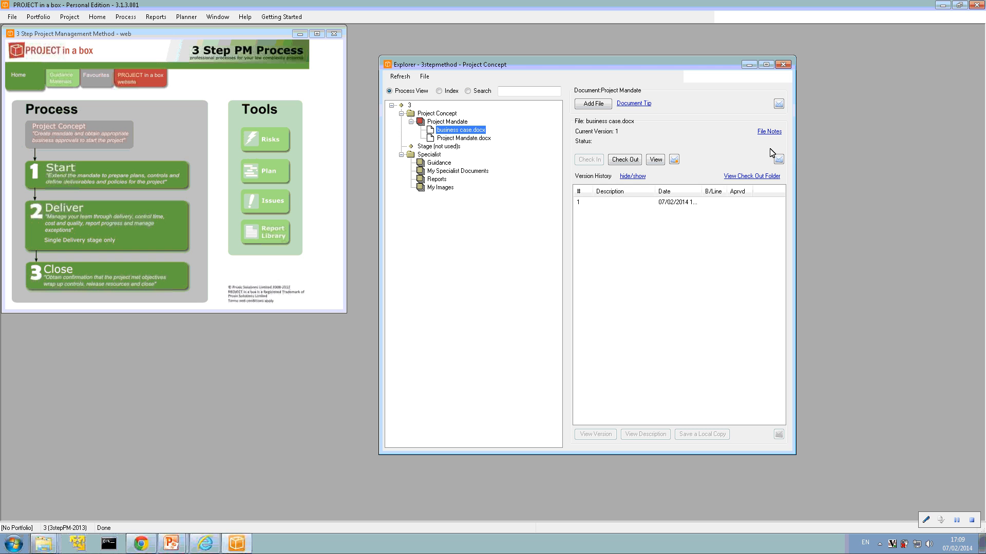
{"action": "left_click", "coordinate": [463, 139]}
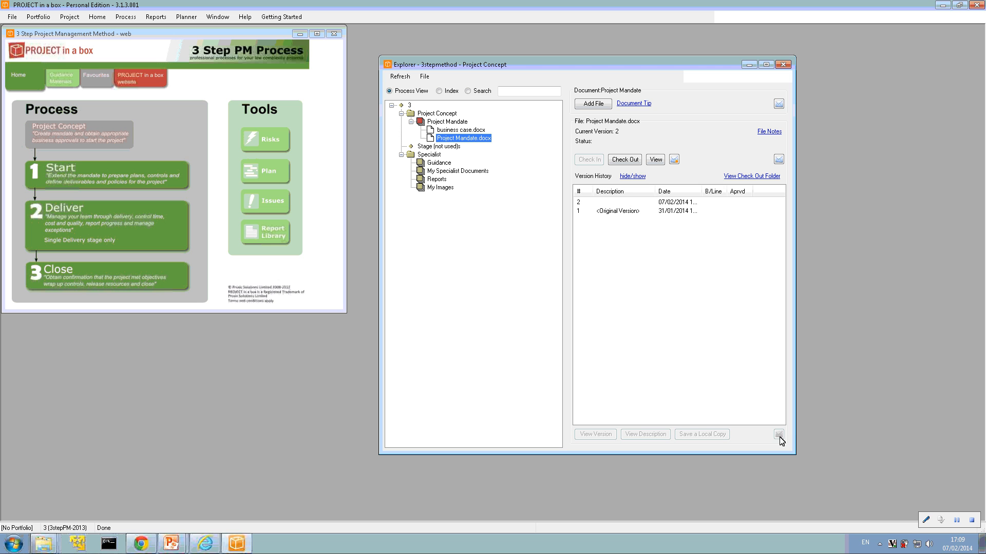
{"action": "left_click", "coordinate": [623, 212]}
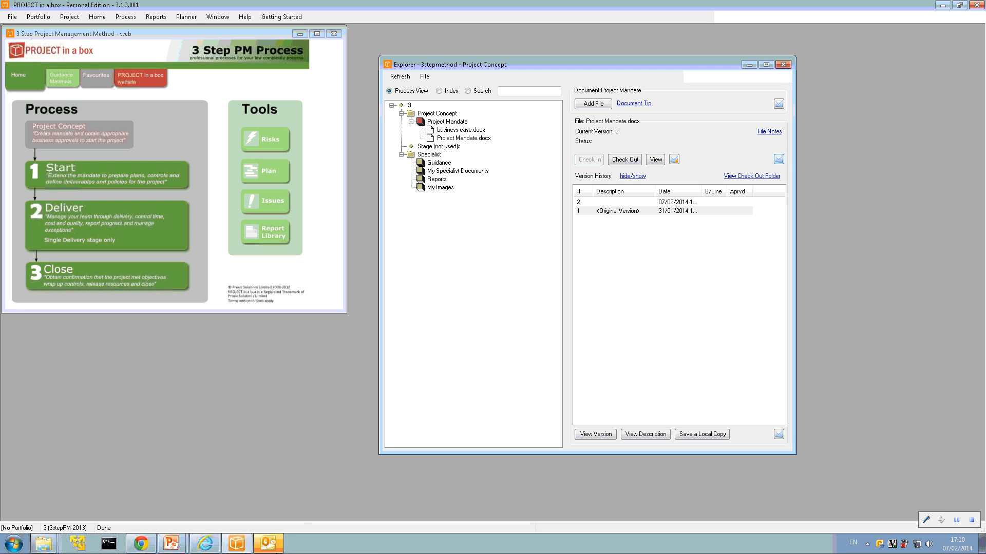
- Bring up the email draft with the Project Mandate document attached, and discard it without saving
{"action": "left_click", "coordinate": [283, 545]}
{"action": "left_click", "coordinate": [473, 283]}
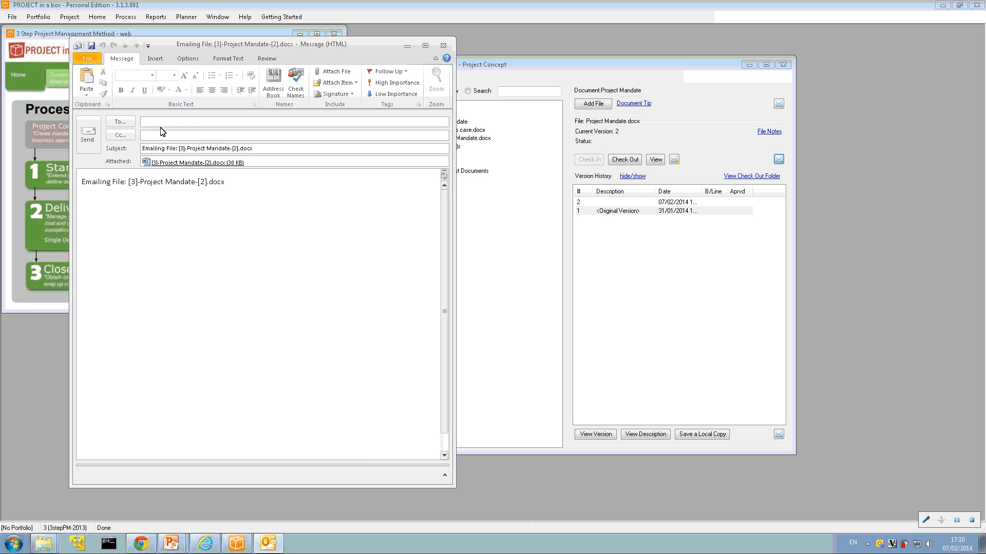
{"action": "left_click", "coordinate": [192, 122]}
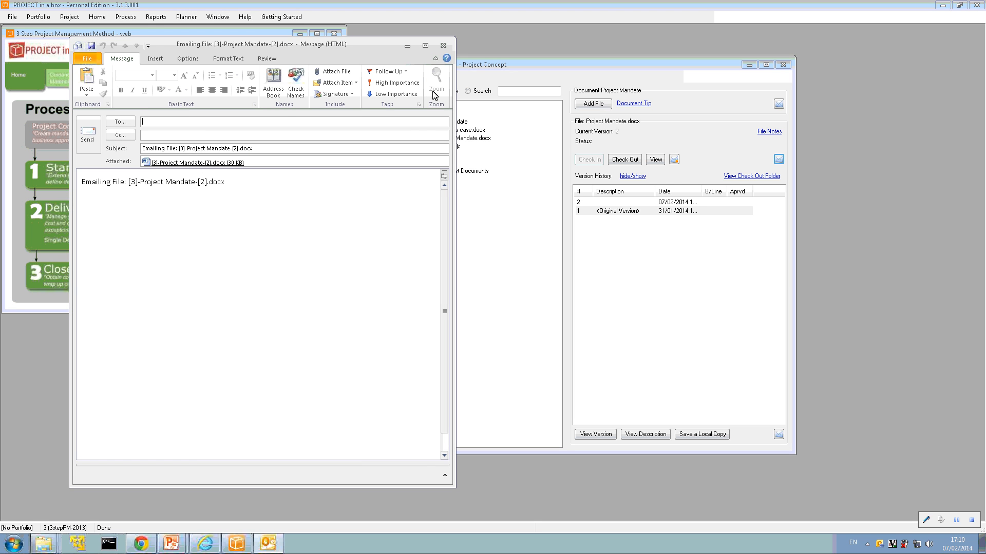
{"action": "left_click", "coordinate": [444, 48]}
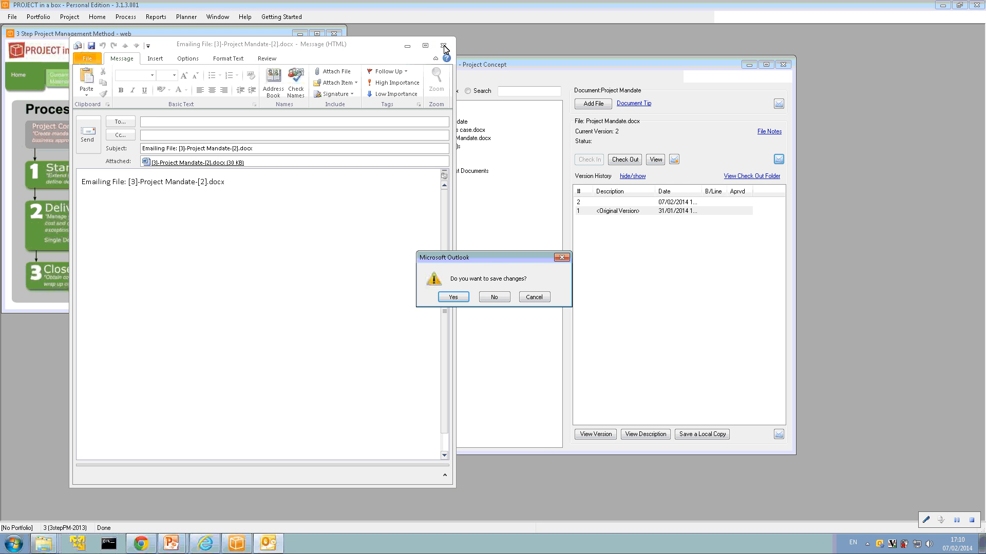
{"action": "left_click", "coordinate": [495, 298]}
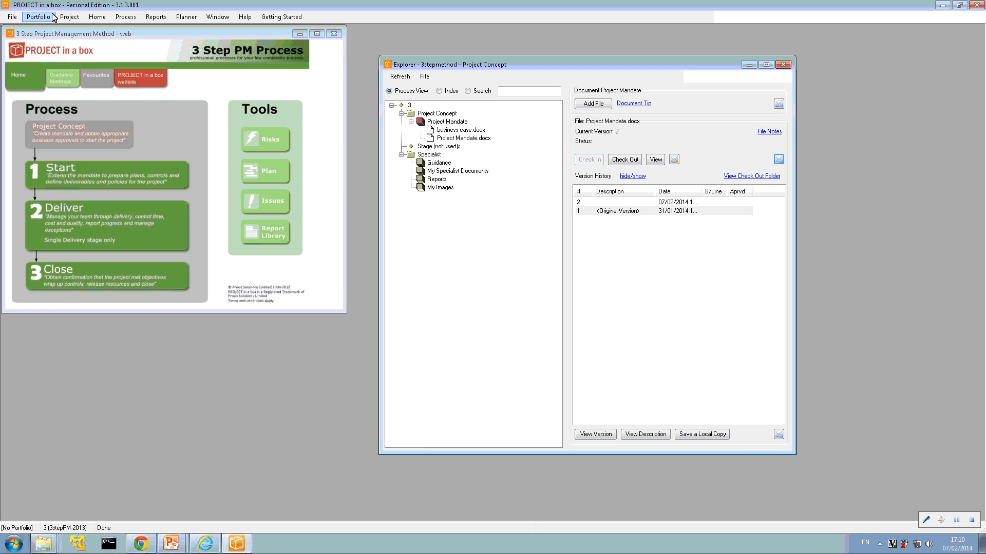
- Review the email mode choices and the email subject, header and footer settings in the program options, closing them without changes
{"action": "left_click", "coordinate": [11, 19]}
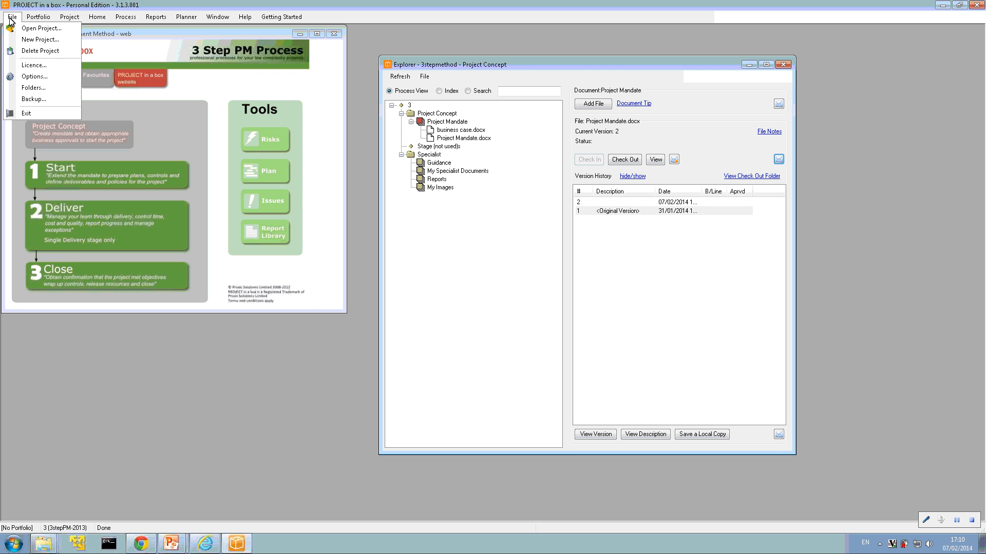
{"action": "left_click", "coordinate": [28, 78]}
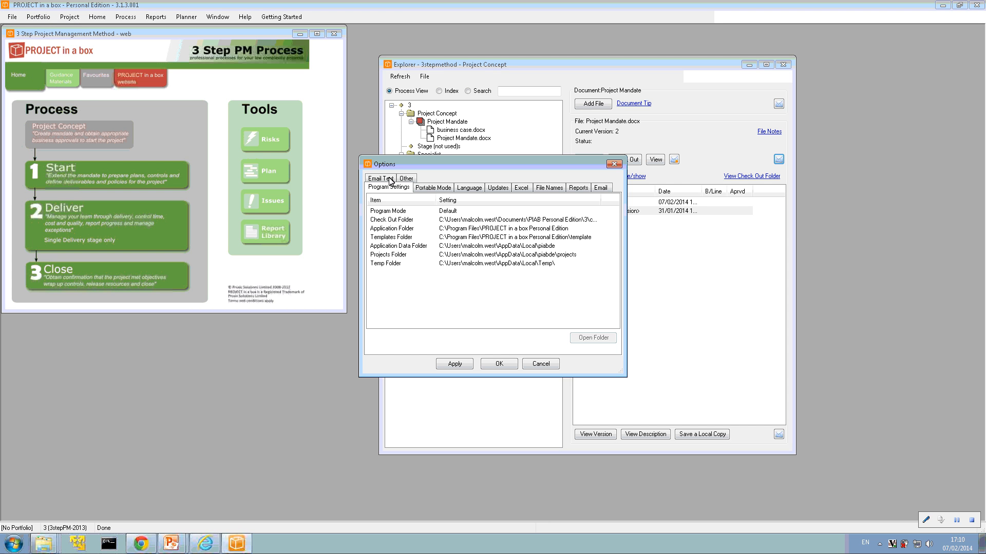
{"action": "left_click", "coordinate": [600, 187]}
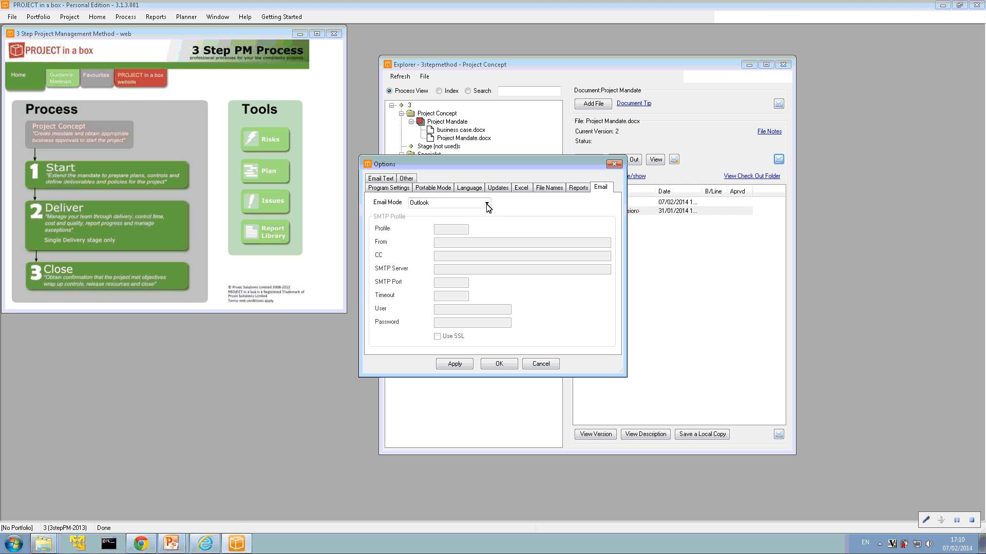
{"action": "left_click", "coordinate": [486, 203]}
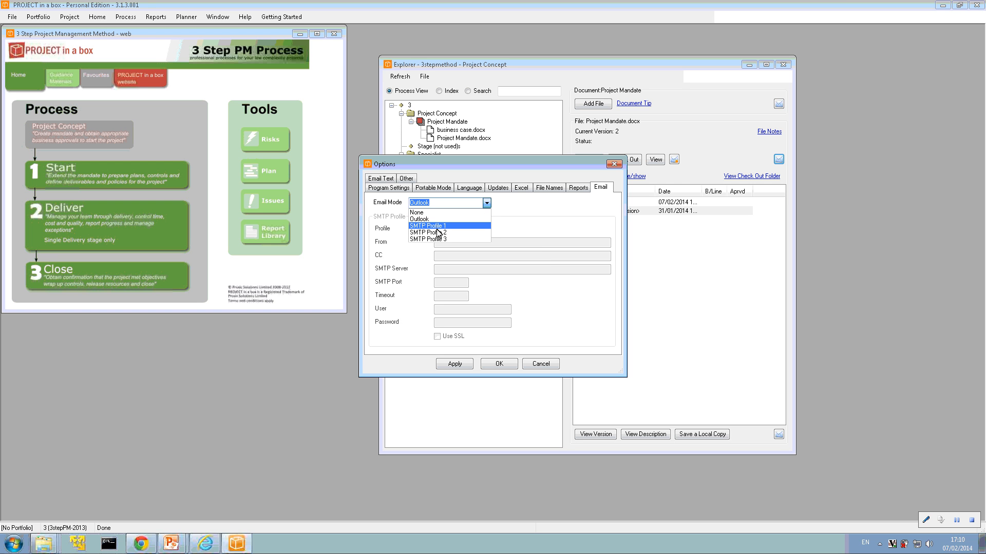
{"action": "left_click", "coordinate": [505, 223]}
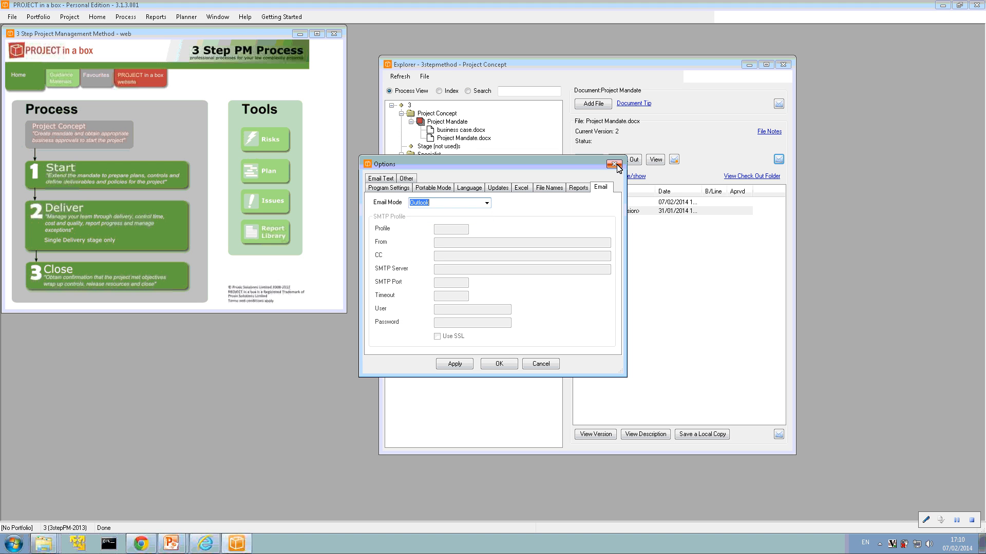
{"action": "left_click", "coordinate": [381, 179]}
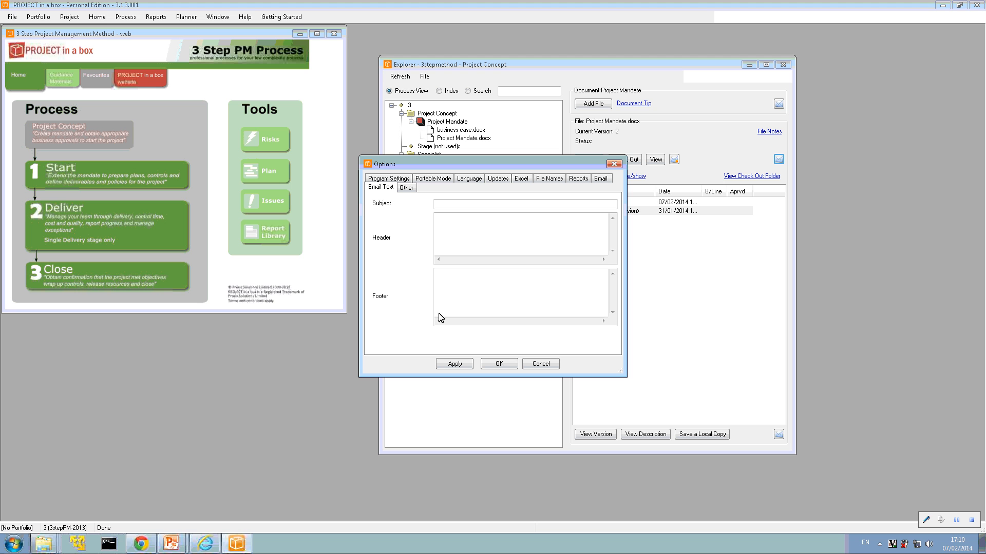
{"action": "left_click", "coordinate": [614, 164]}
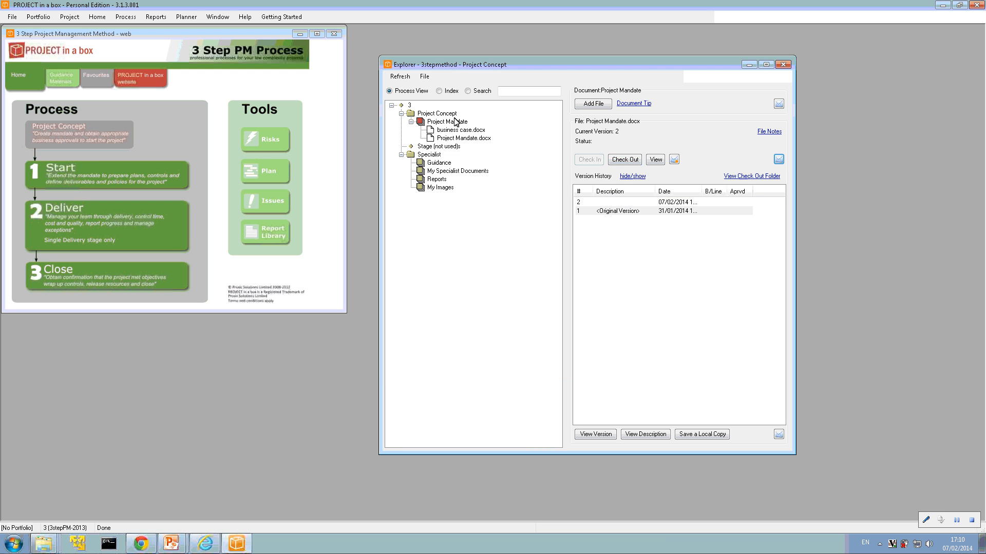
- Show the documents of the Start stage, expand Project Mandate and select business case.docx
{"action": "left_click", "coordinate": [116, 178]}
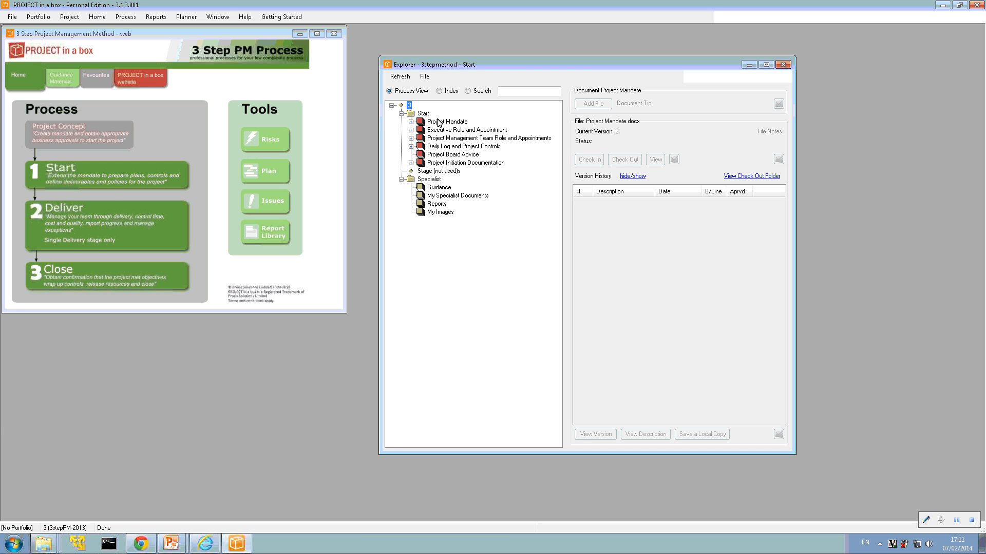
{"action": "left_click", "coordinate": [410, 122]}
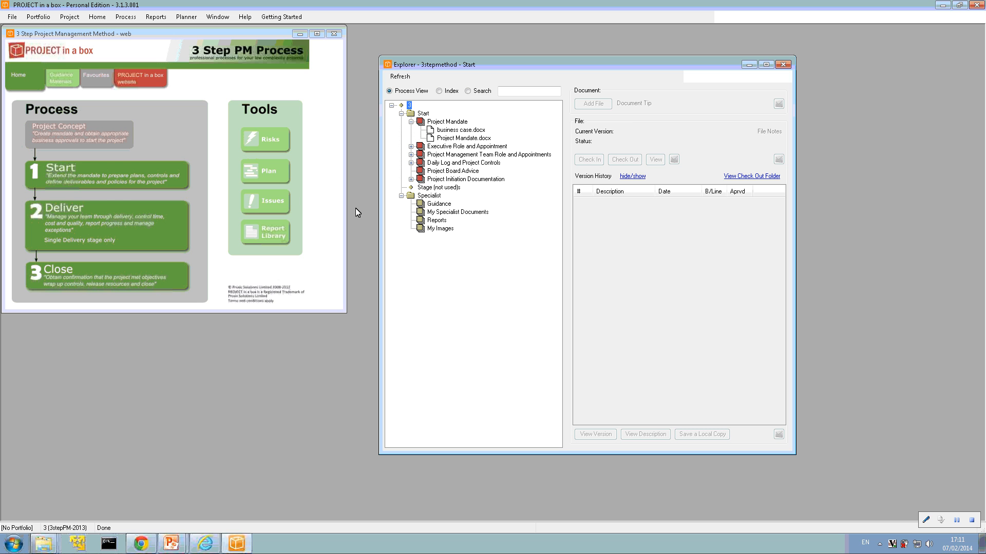
{"action": "left_click", "coordinate": [452, 131]}
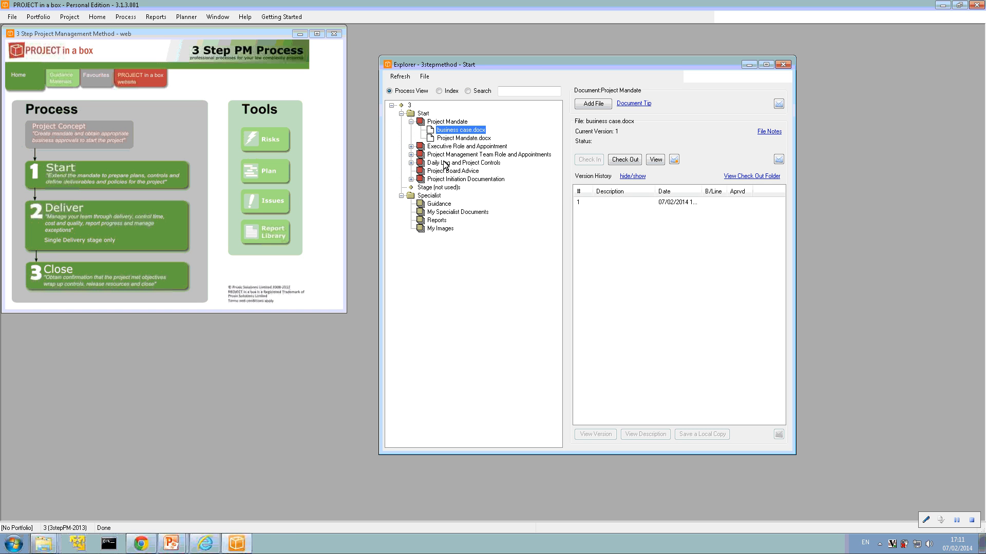
{"action": "left_click", "coordinate": [67, 18]}
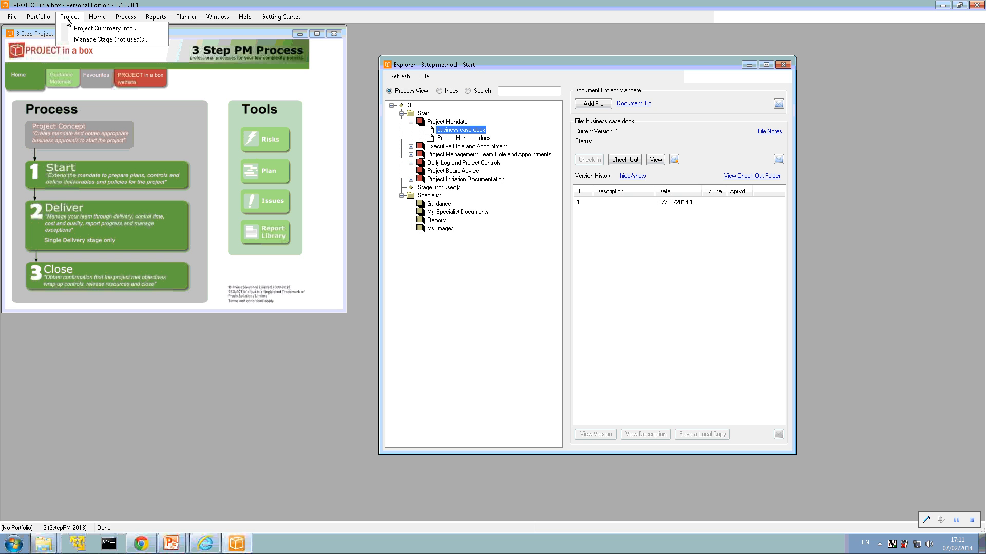
{"action": "left_click", "coordinate": [80, 31]}
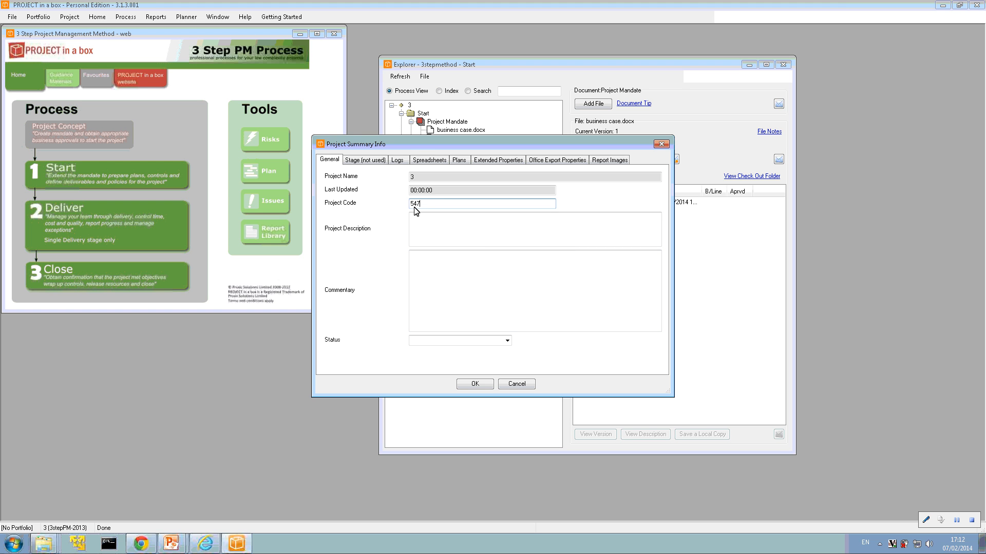
{"action": "type", "text": "245824568"}
{"action": "left_click", "coordinate": [507, 341]}
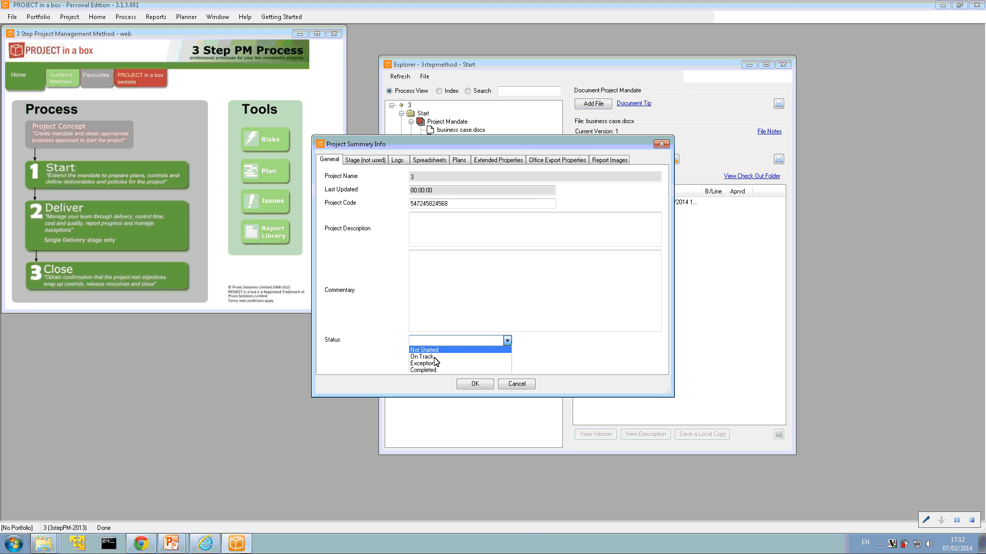
{"action": "left_click", "coordinate": [433, 356]}
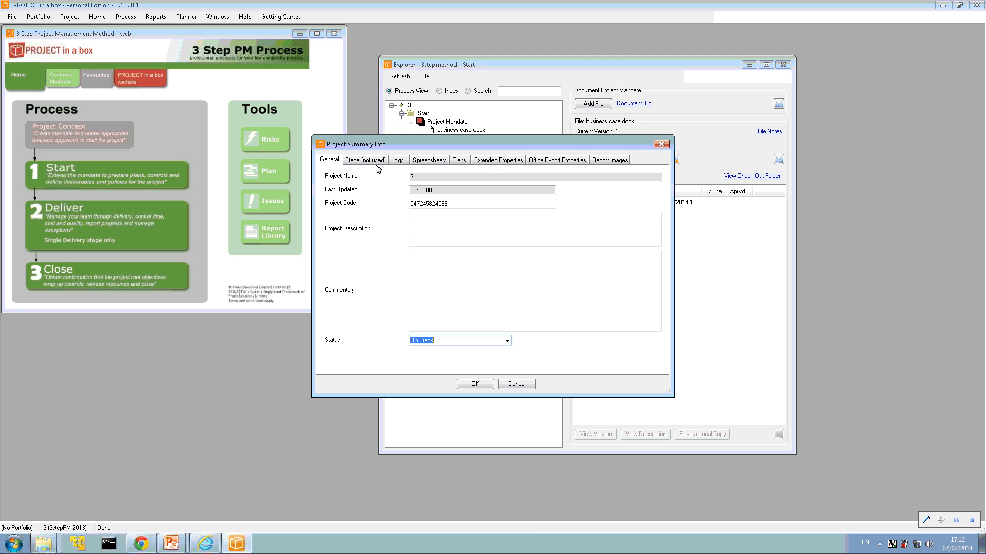
- Set the Business_Area extended property of the project to HR
{"action": "left_click", "coordinate": [494, 161]}
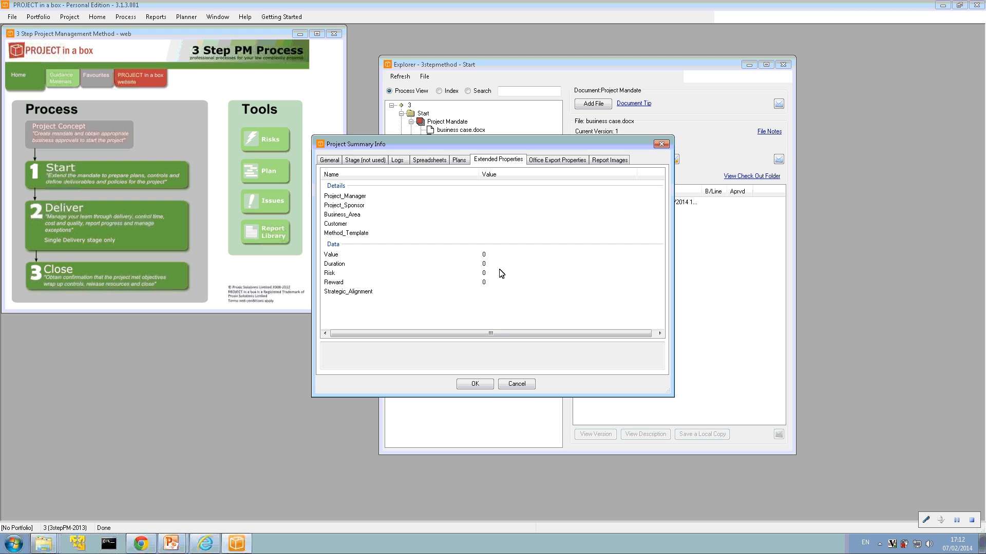
{"action": "left_click", "coordinate": [493, 218]}
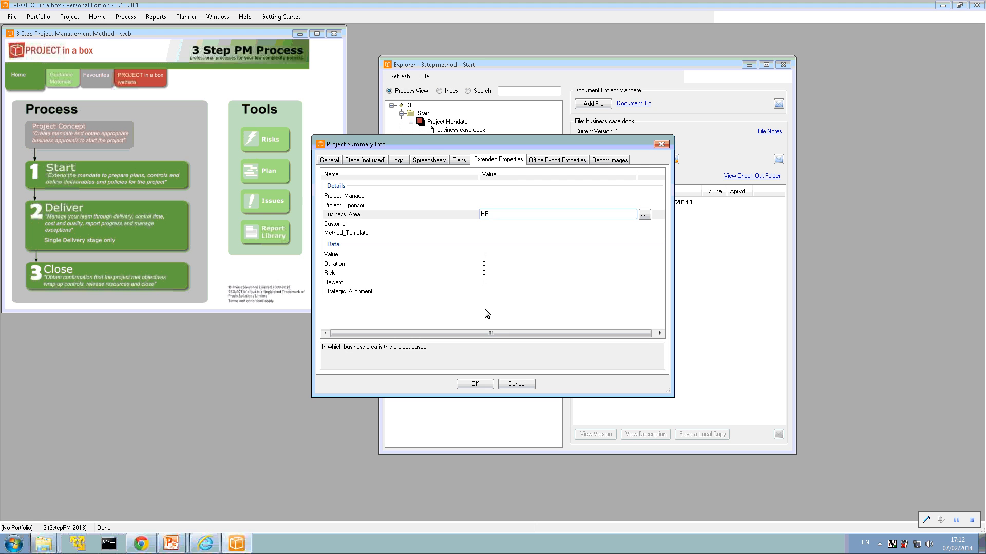
{"action": "left_click", "coordinate": [509, 225]}
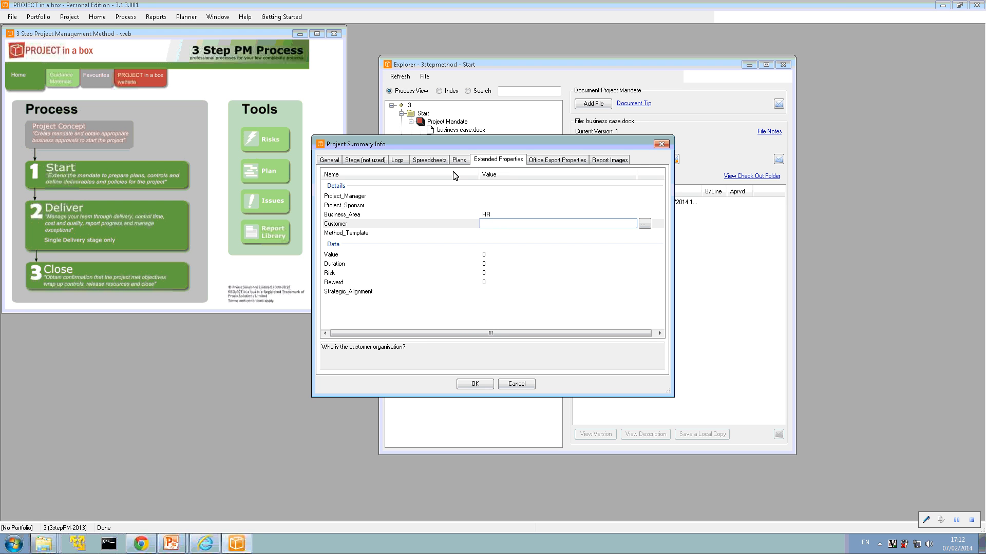
- Review the project's linked logs, plans and spreadsheets, and save the project summary information
{"action": "left_click", "coordinate": [398, 162]}
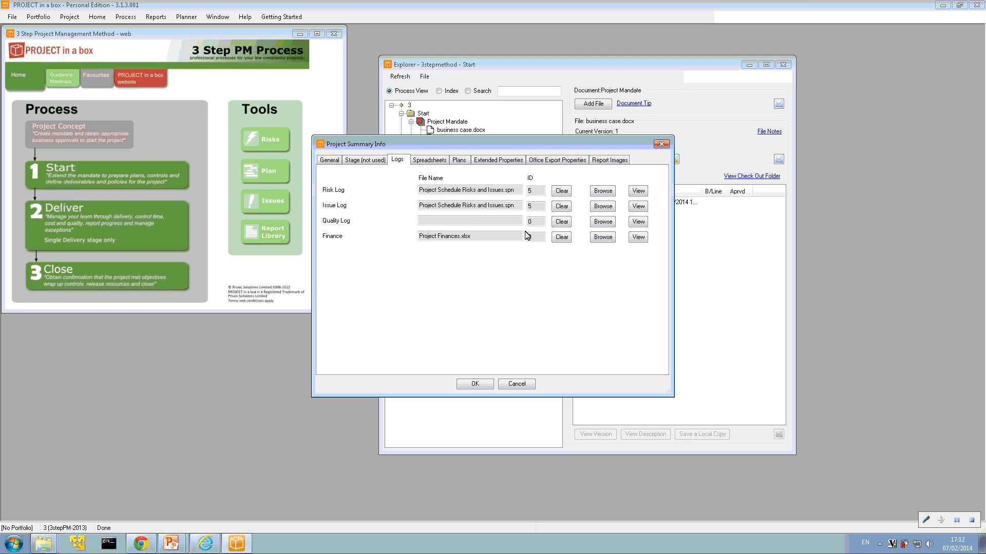
{"action": "left_click", "coordinate": [467, 162]}
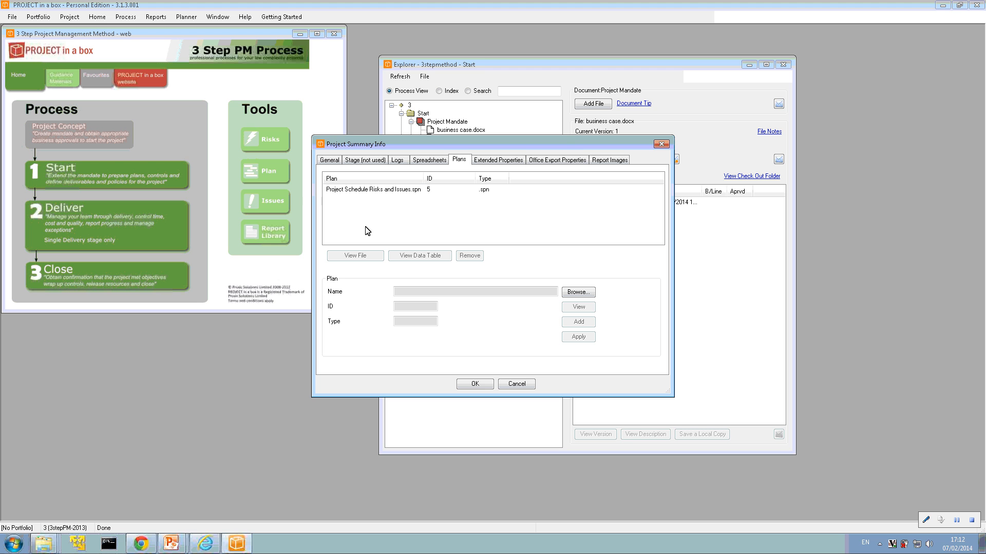
{"action": "left_click", "coordinate": [429, 161]}
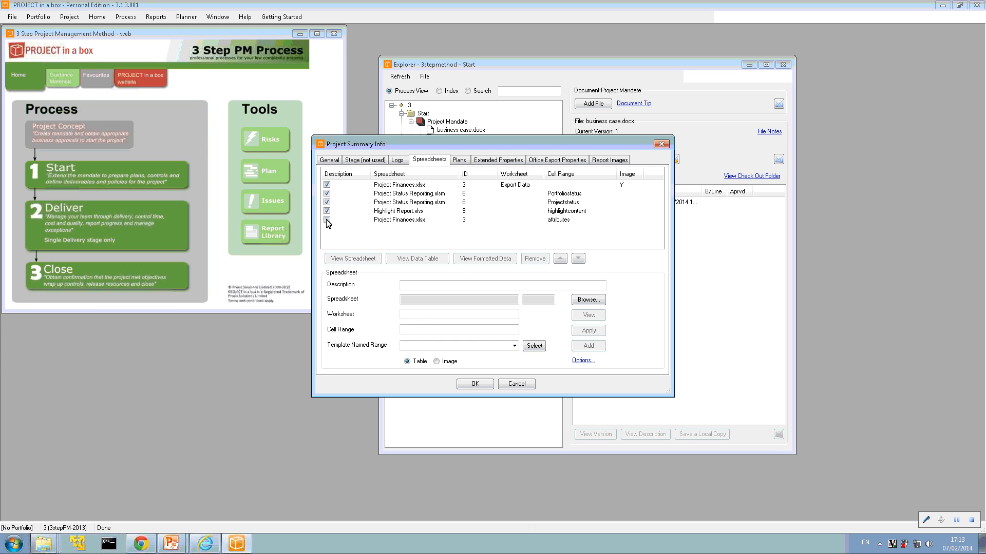
{"action": "left_click", "coordinate": [473, 384]}
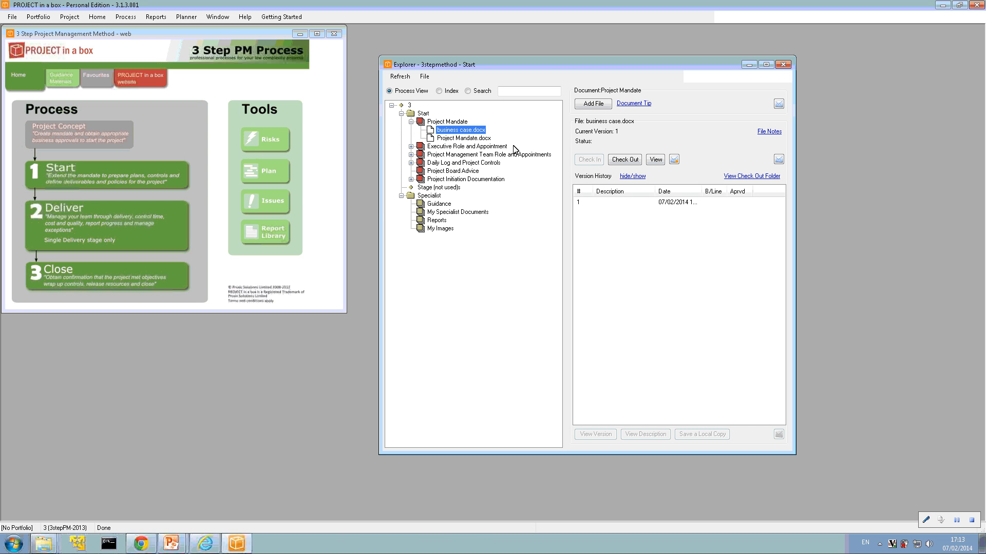
- Expand Project Management Team Role and Appointments and Daily Log and Project Controls to list their files
{"action": "left_click", "coordinate": [411, 154]}
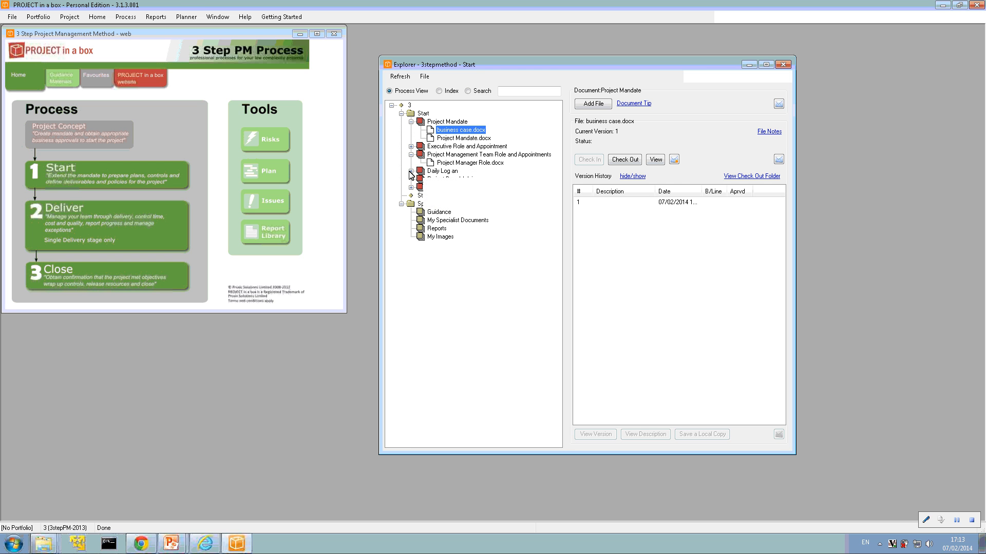
{"action": "left_click", "coordinate": [411, 171]}
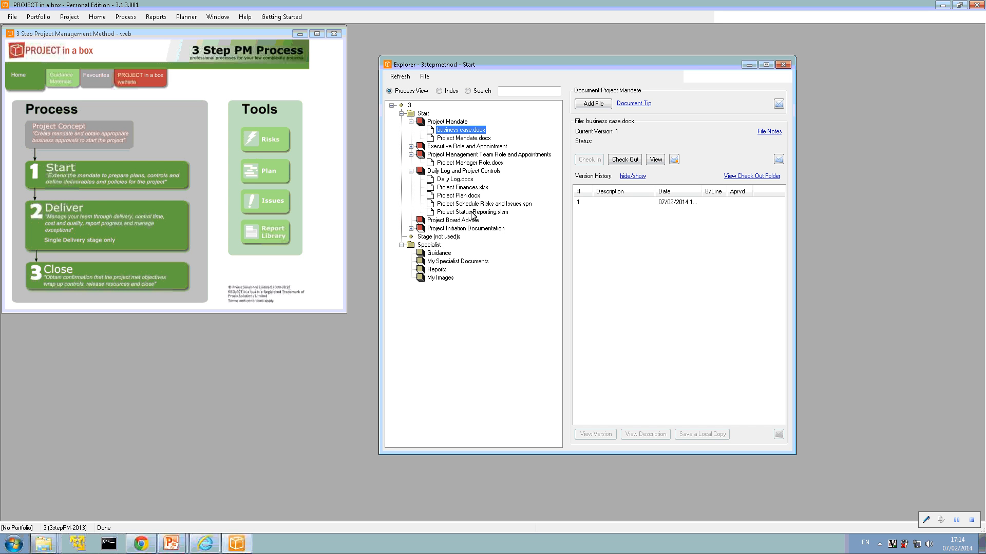
- Bring up the project report setup and examine its plans, risks, issues and other data options
{"action": "left_click", "coordinate": [157, 19]}
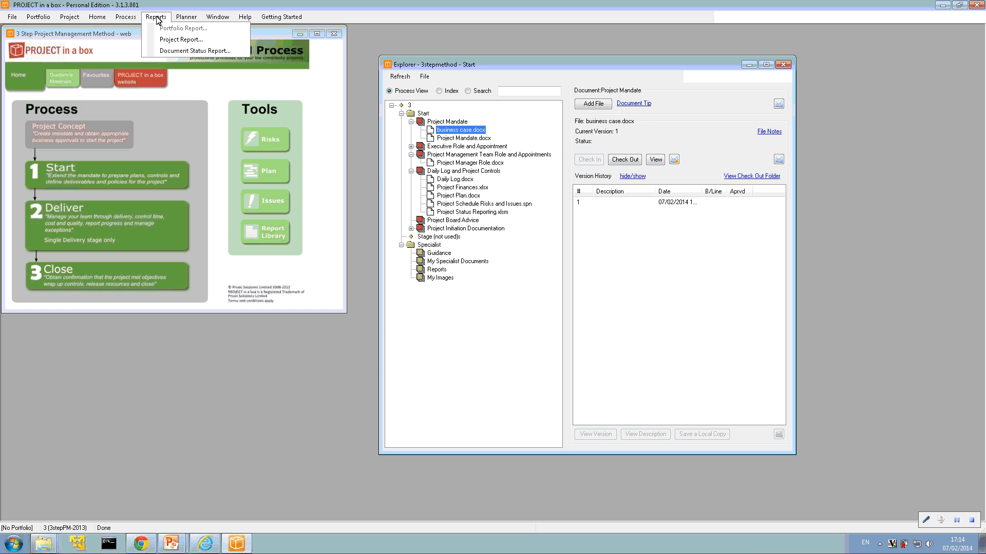
{"action": "left_click", "coordinate": [170, 41]}
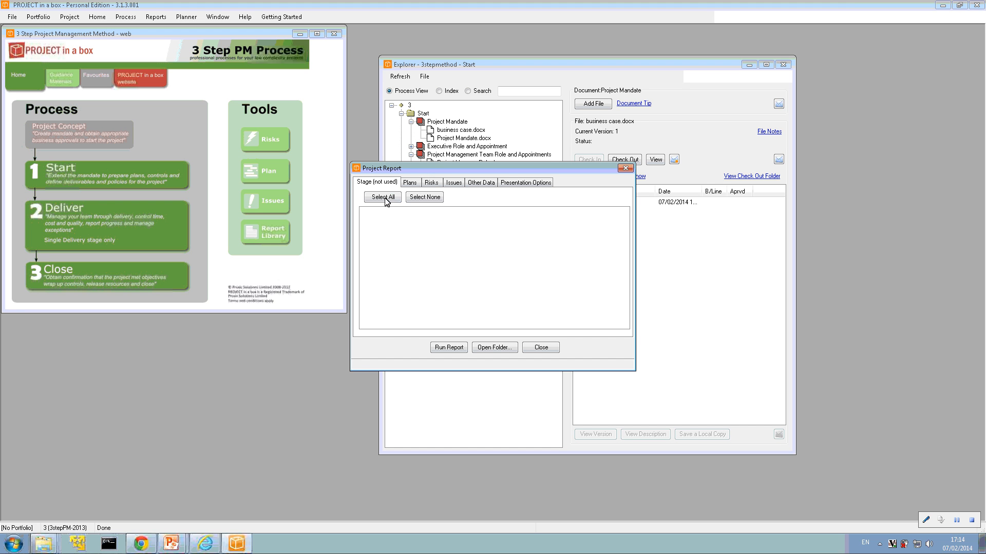
{"action": "left_click", "coordinate": [338, 311]}
{"action": "left_click", "coordinate": [414, 185]}
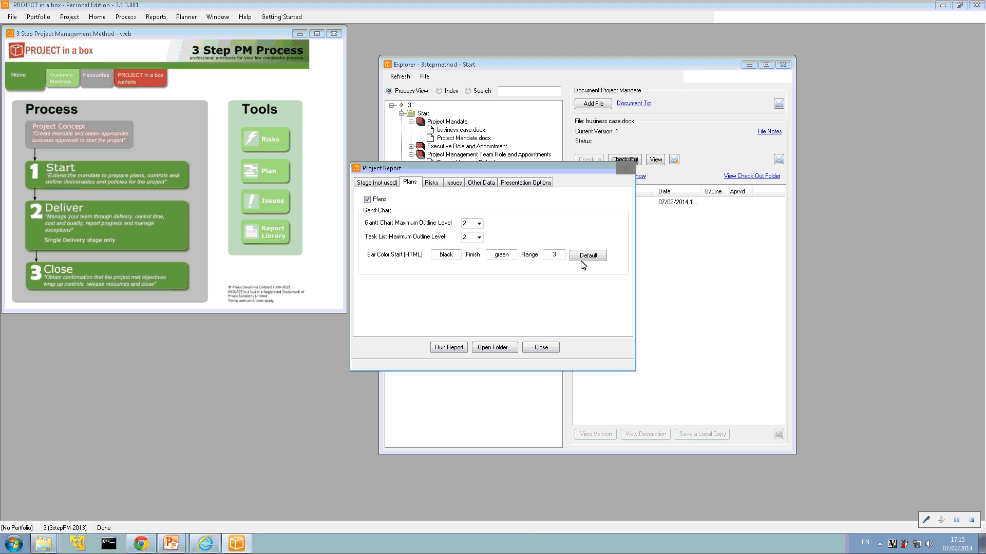
{"action": "left_click", "coordinate": [433, 186]}
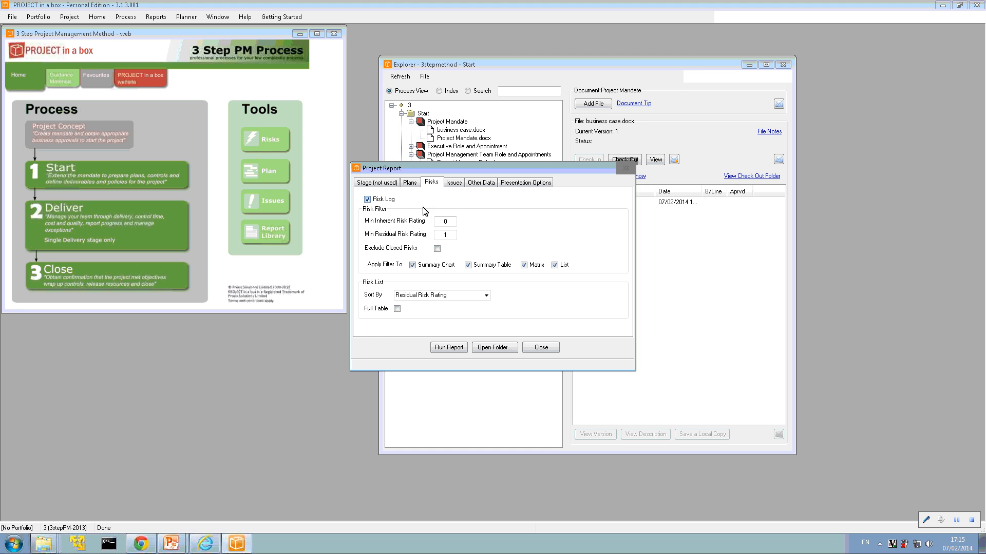
{"action": "left_click", "coordinate": [448, 224]}
{"action": "left_click", "coordinate": [456, 185]}
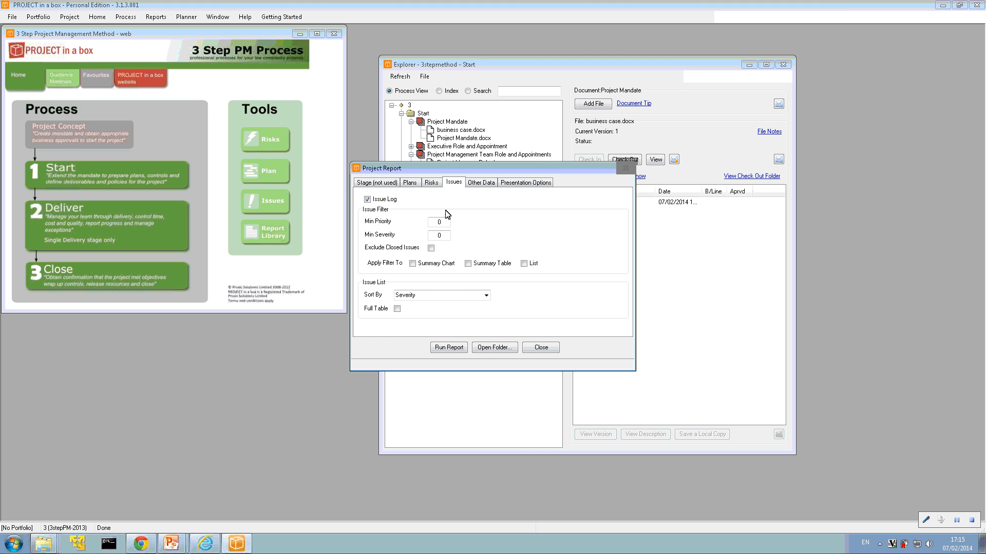
{"action": "left_click", "coordinate": [485, 185]}
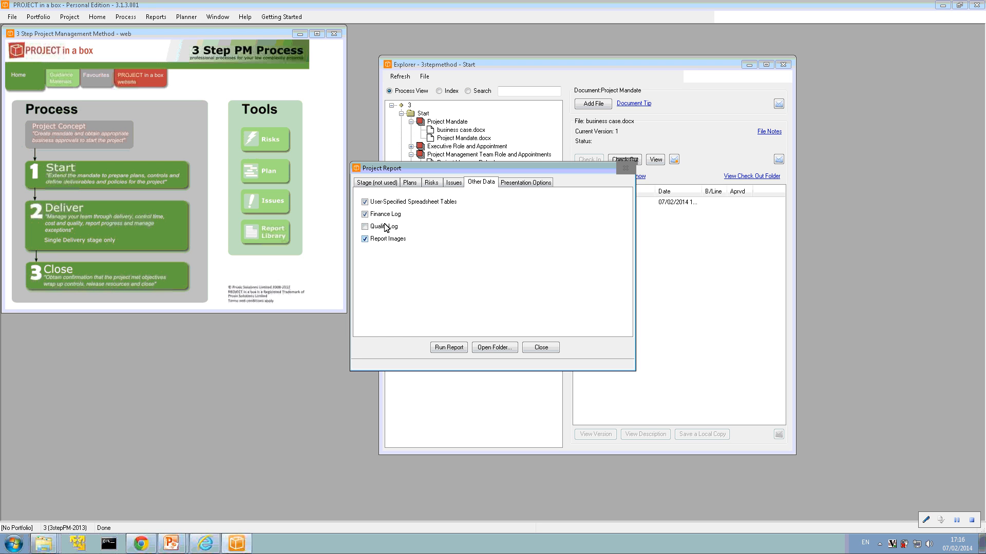
- Choose the Default report template in the presentation options and run the project report
{"action": "left_click", "coordinate": [530, 185]}
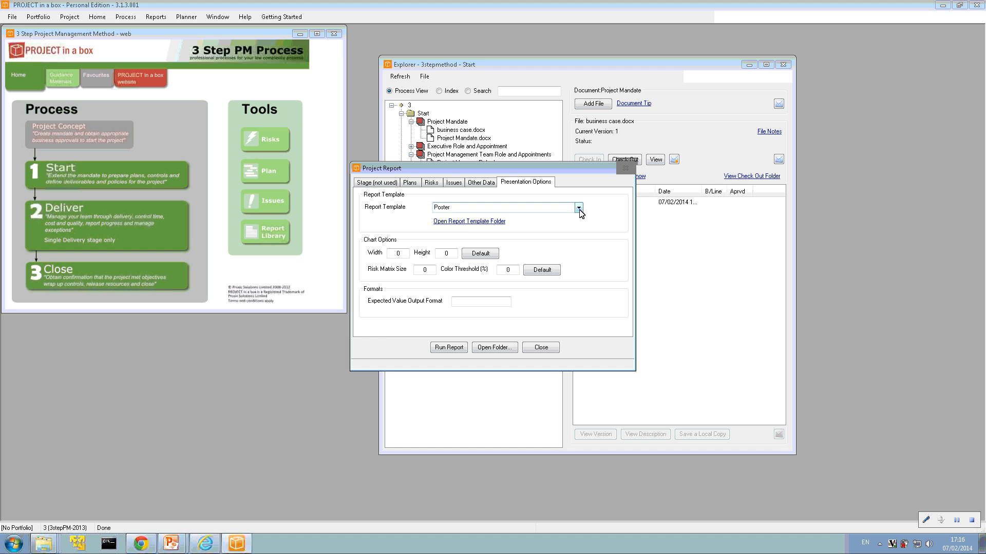
{"action": "left_click", "coordinate": [579, 208]}
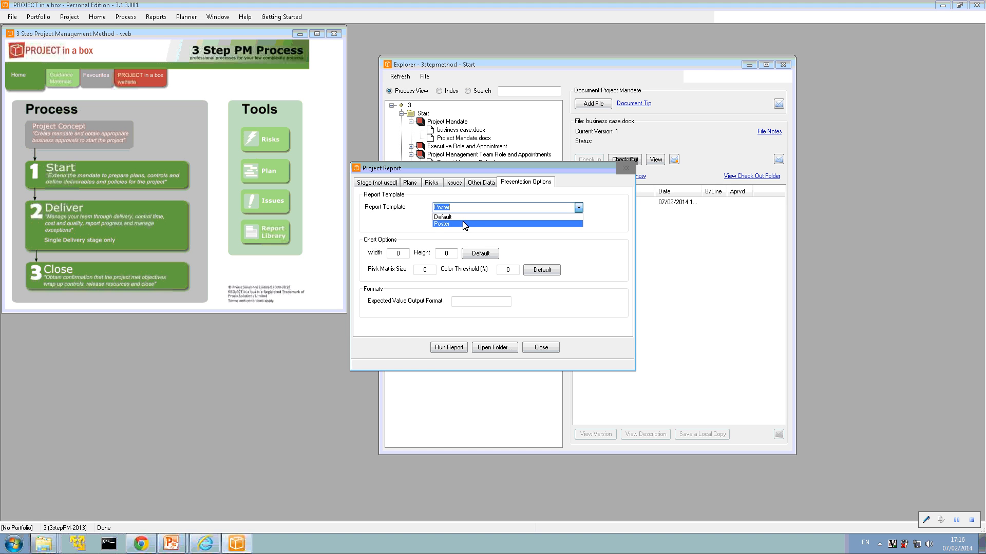
{"action": "left_click", "coordinate": [461, 219]}
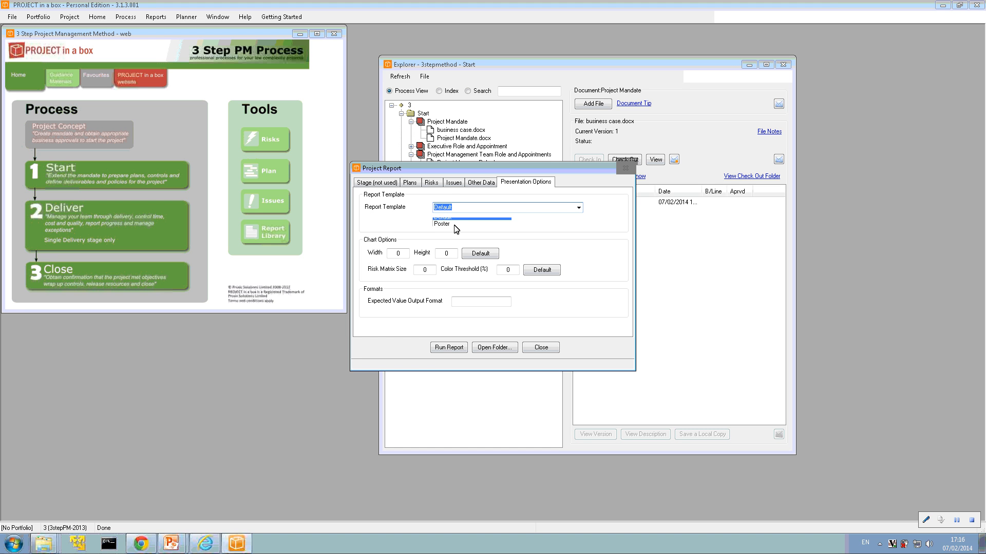
{"action": "left_click", "coordinate": [451, 347]}
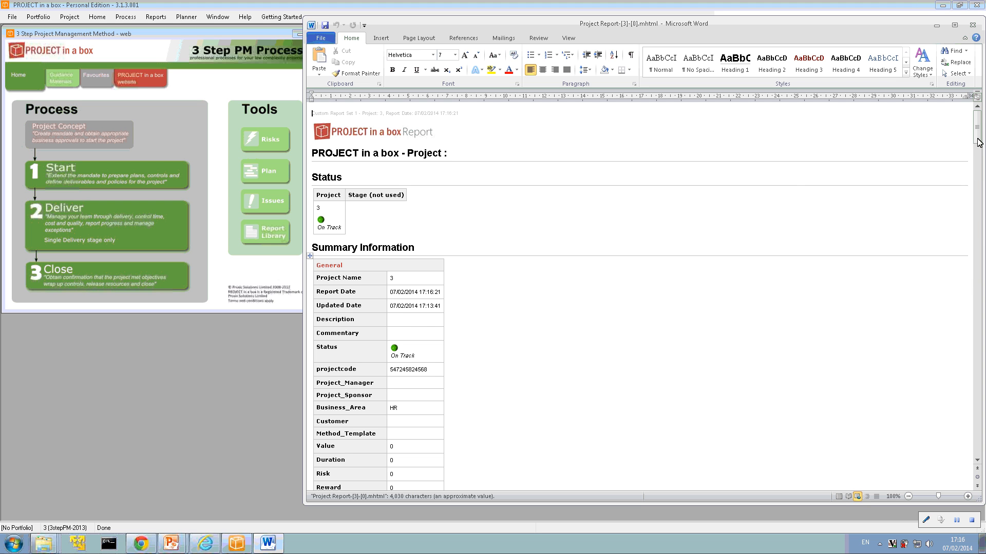
- Examine the Default project report from its status and summary through risks, issues, finances, spreadsheet tables and plans, and close it
{"action": "left_click", "coordinate": [373, 135]}
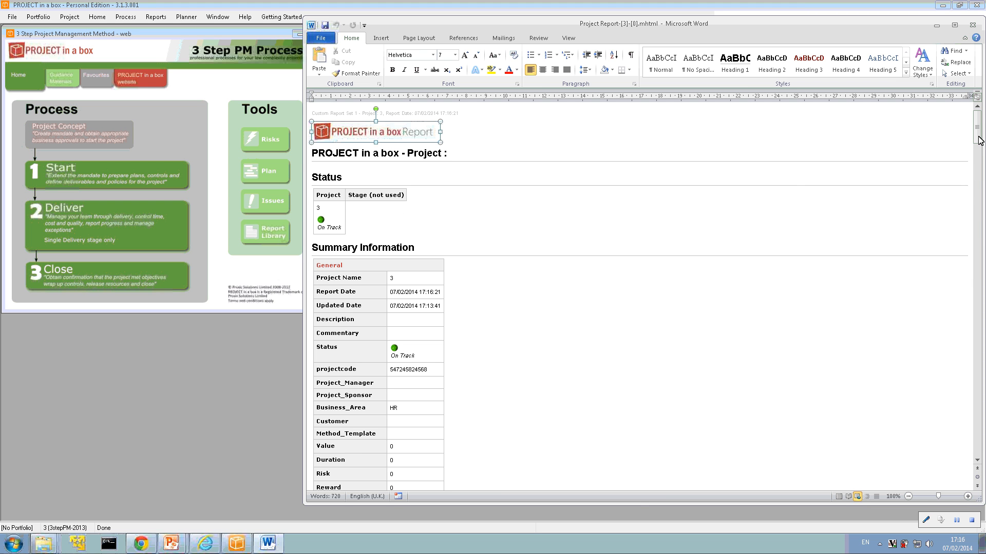
{"action": "scroll", "coordinate": [979, 141], "scroll_direction": "down", "scroll_amount": 5}
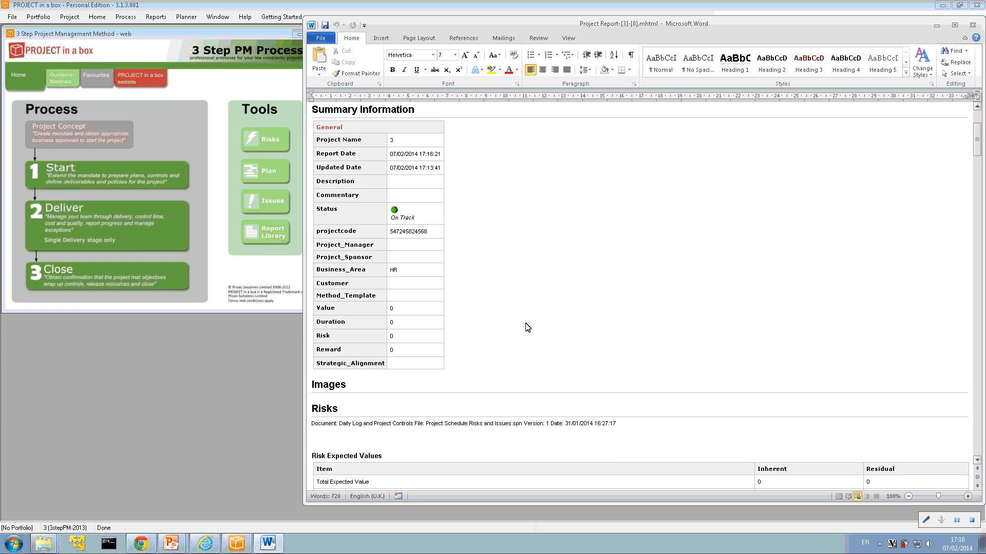
{"action": "scroll", "coordinate": [966, 156], "scroll_direction": "down", "scroll_amount": 7}
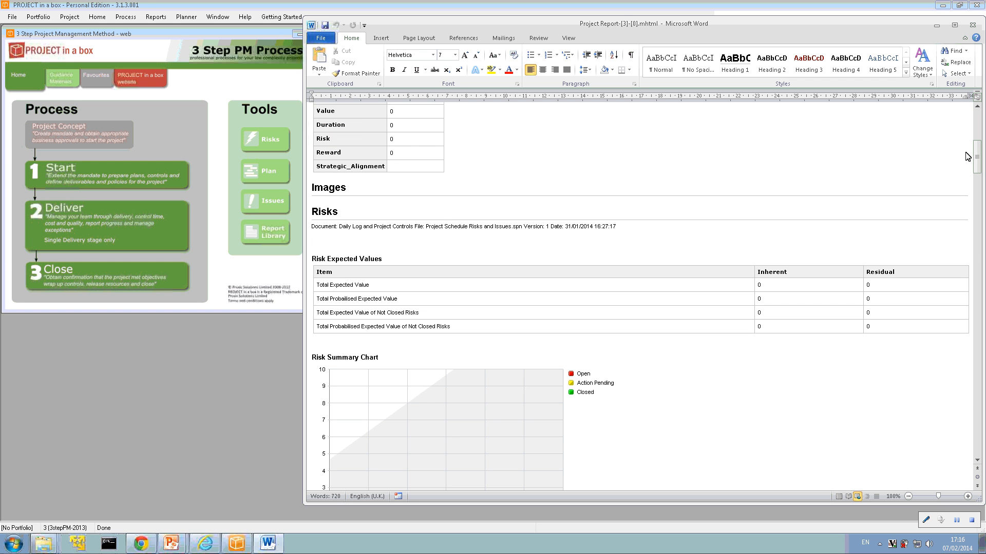
{"action": "left_click", "coordinate": [335, 206]}
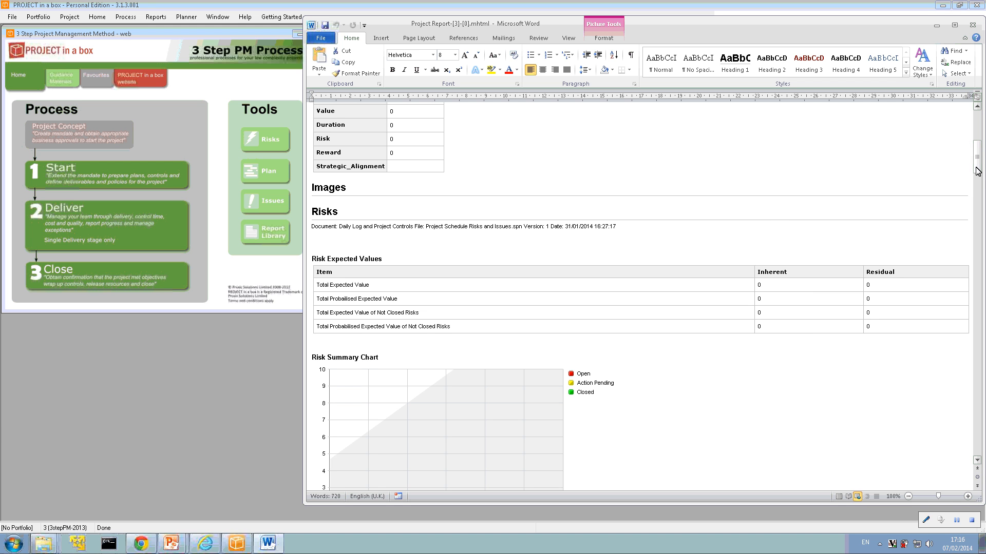
{"action": "left_click_drag", "start_coordinate": [977, 177], "coordinate": [955, 286]}
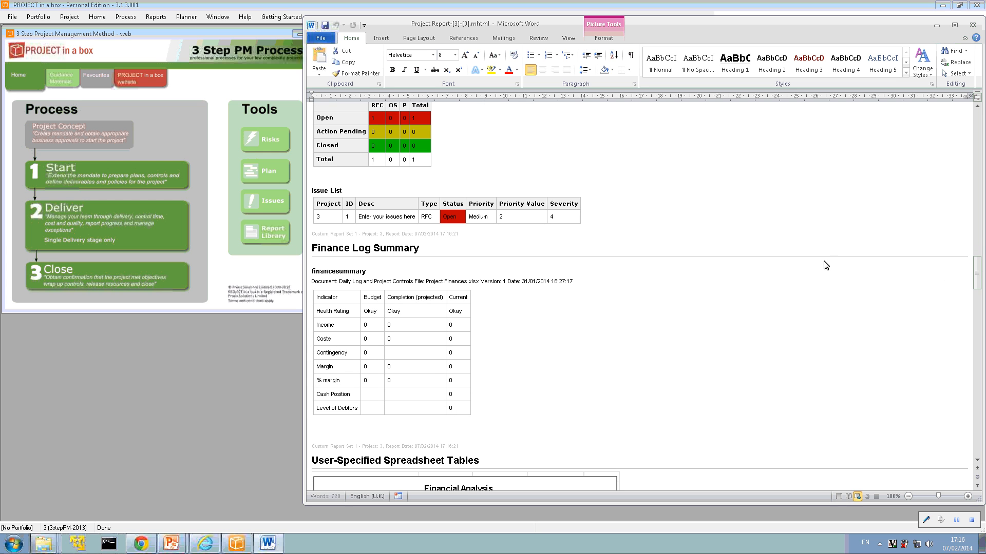
{"action": "scroll", "coordinate": [960, 284], "scroll_direction": "down", "scroll_amount": 2}
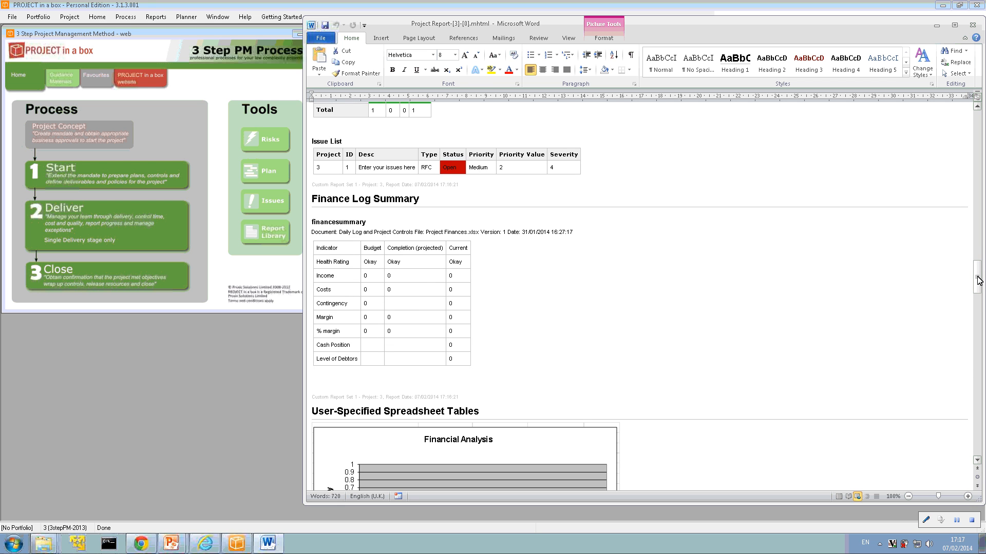
{"action": "left_click_drag", "start_coordinate": [979, 280], "coordinate": [967, 384]}
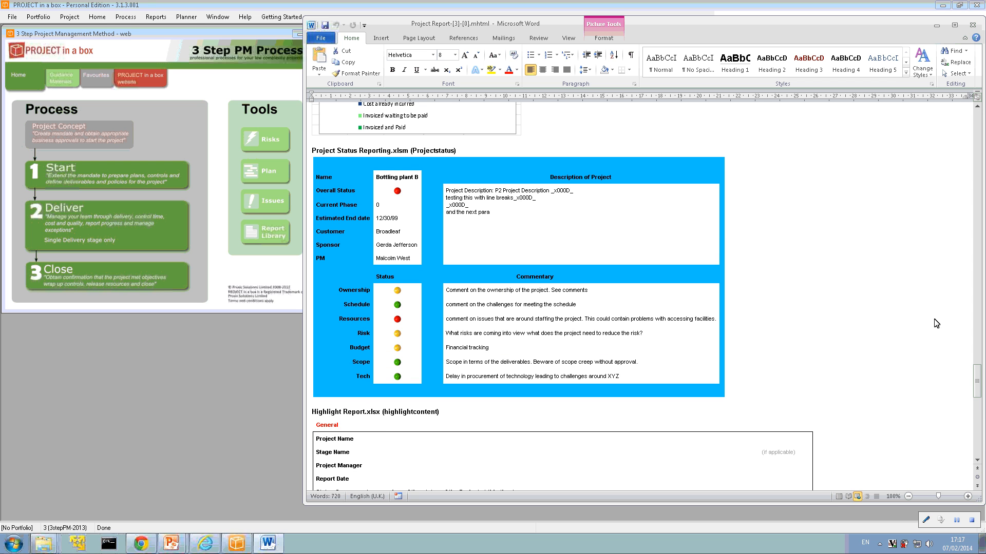
{"action": "left_click_drag", "start_coordinate": [977, 404], "coordinate": [973, 442]}
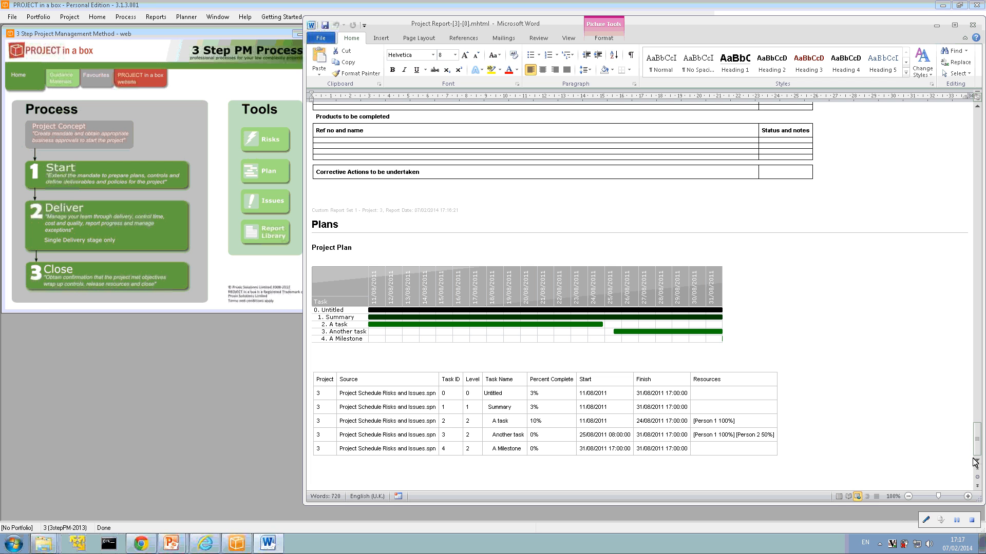
{"action": "left_click_drag", "start_coordinate": [976, 439], "coordinate": [978, 121]}
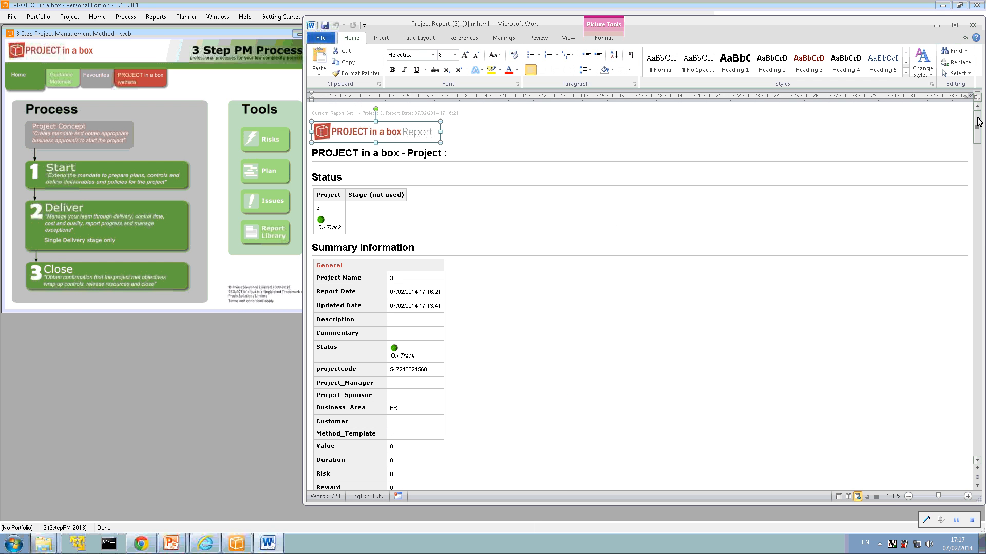
{"action": "left_click", "coordinate": [491, 150]}
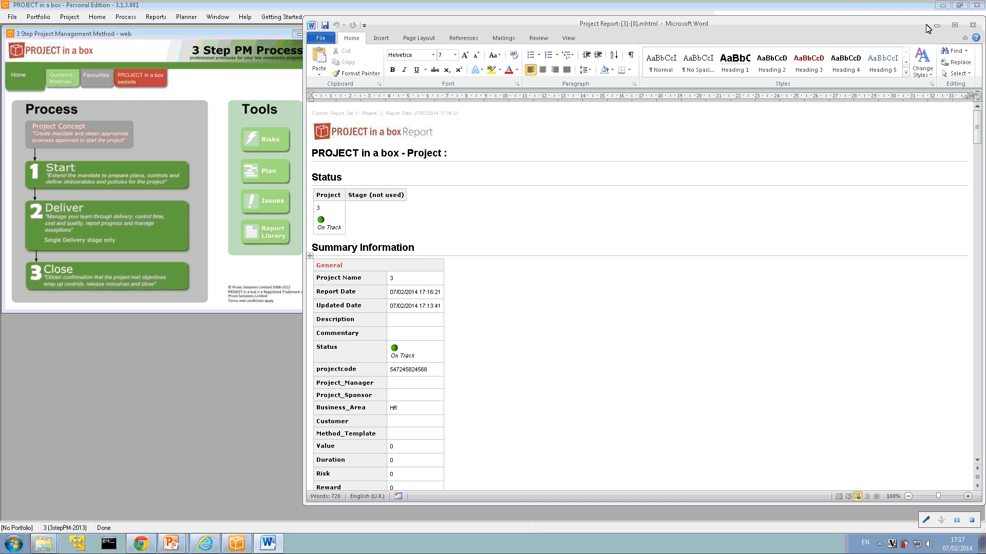
{"action": "left_click", "coordinate": [974, 26]}
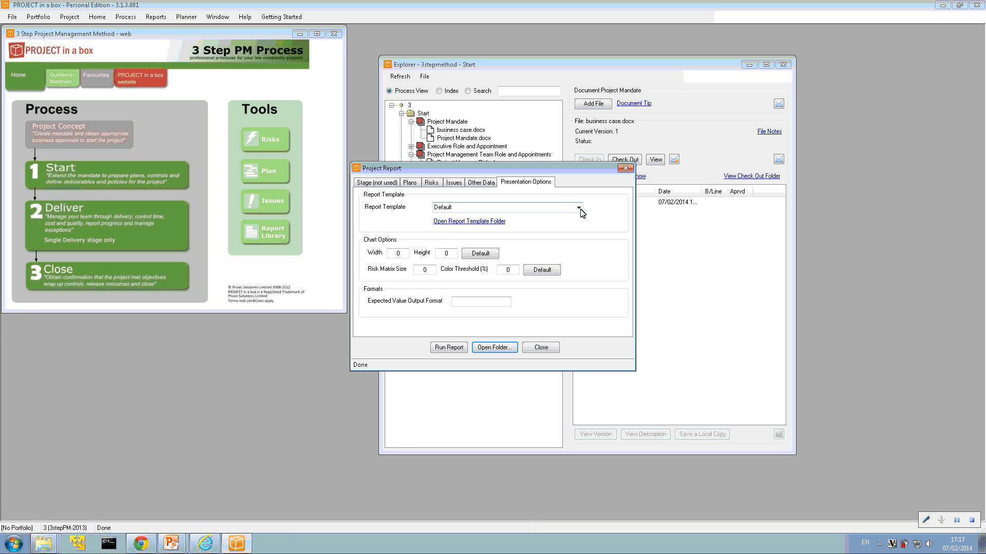
- Switch the report template to Poster and run the project report
{"action": "left_click", "coordinate": [579, 207]}
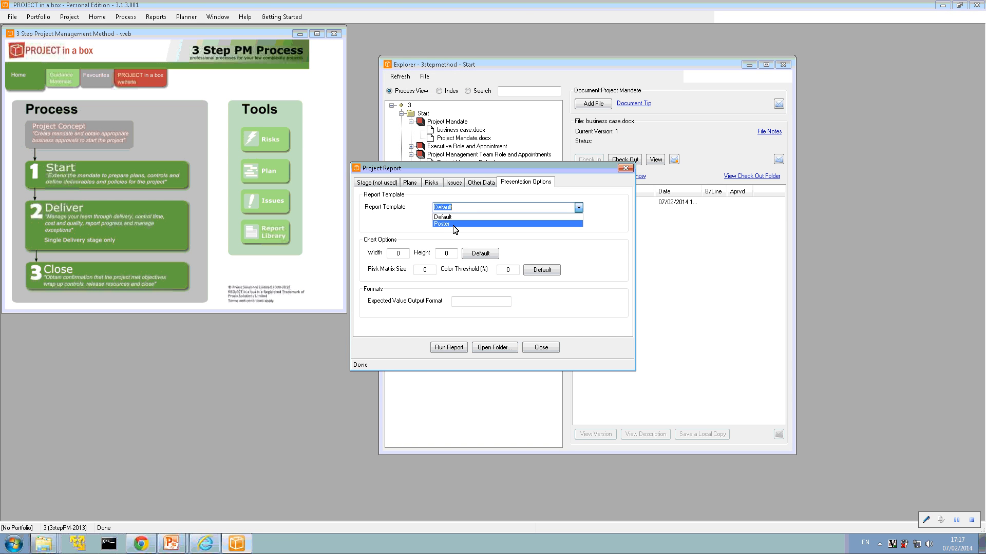
{"action": "left_click", "coordinate": [455, 225]}
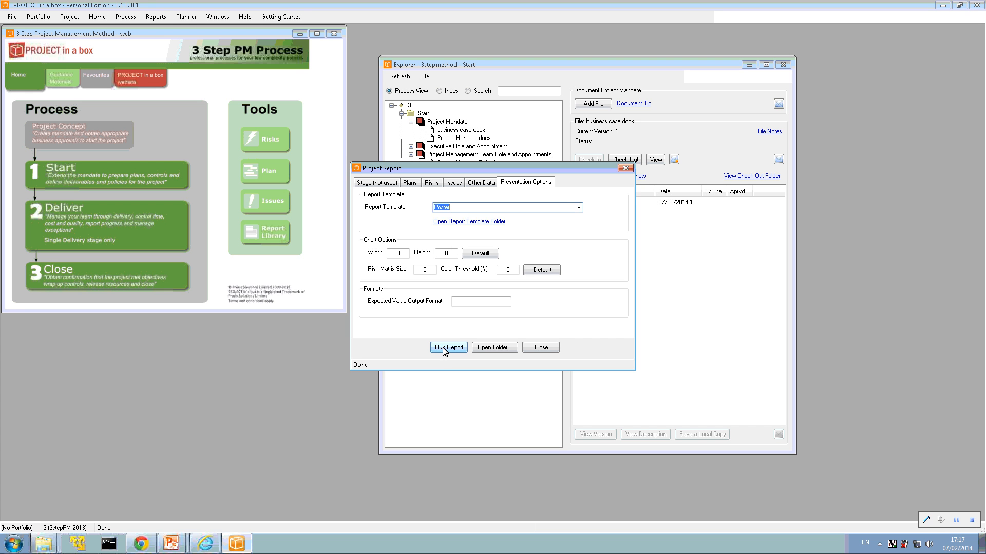
{"action": "left_click", "coordinate": [444, 348]}
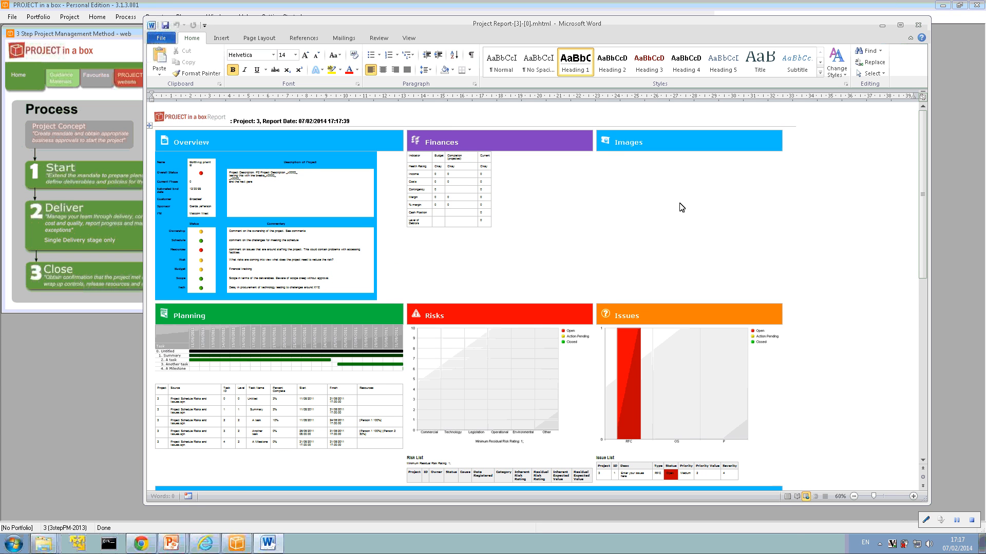
- Examine the Poster report's overview, finances, planning, risks, issues and project-specific sections, and close the report and its setup
{"action": "scroll", "coordinate": [674, 208], "scroll_direction": "down", "scroll_amount": 1}
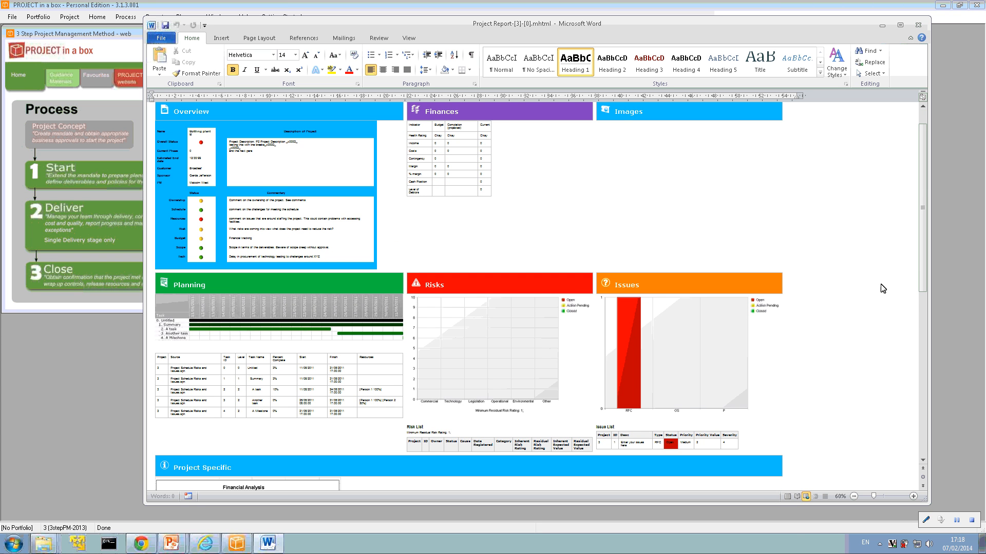
{"action": "scroll", "coordinate": [922, 251], "scroll_direction": "down", "scroll_amount": 1}
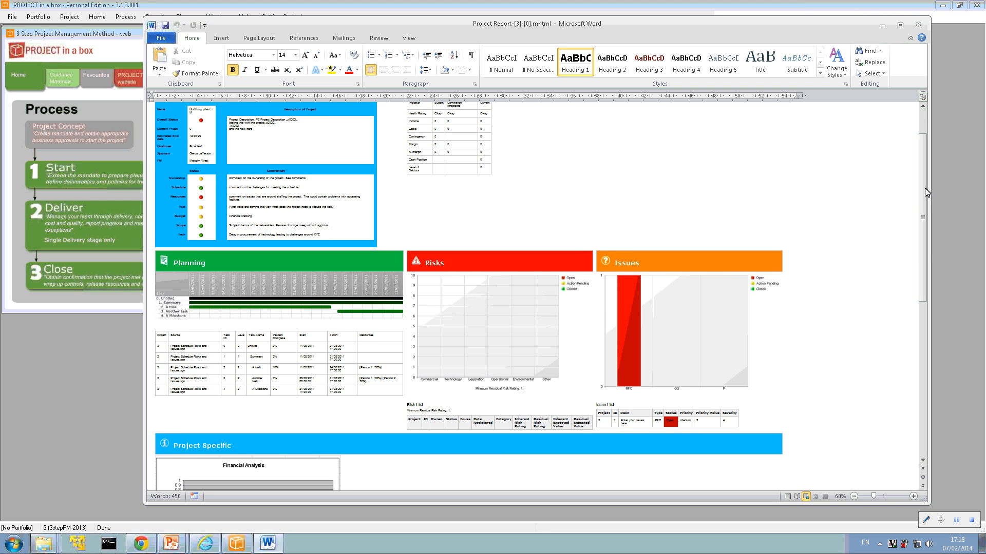
{"action": "scroll", "coordinate": [922, 253], "scroll_direction": "down", "scroll_amount": 5}
{"action": "left_click_drag", "start_coordinate": [923, 254], "coordinate": [922, 390]}
{"action": "left_click_drag", "start_coordinate": [930, 236], "coordinate": [913, 151]}
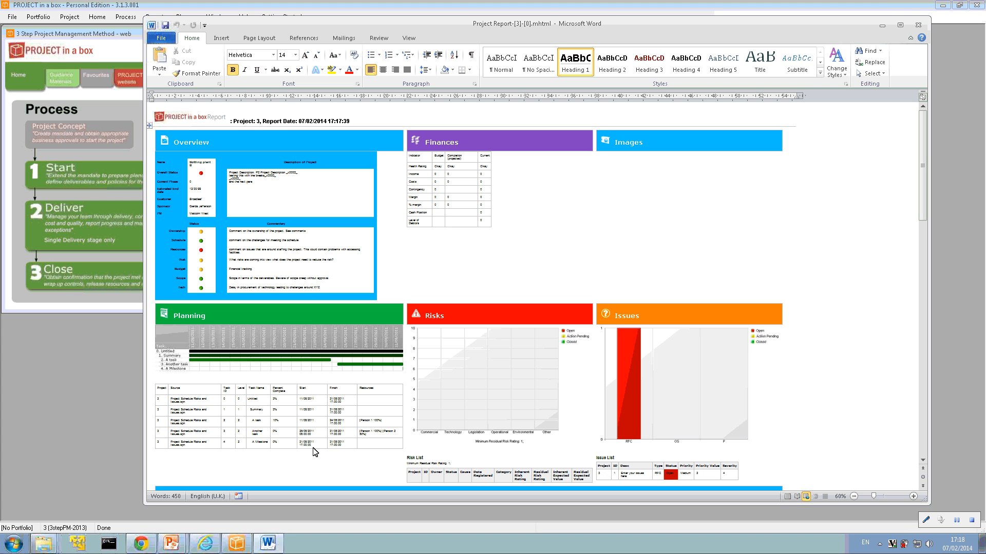
{"action": "left_click", "coordinate": [917, 25]}
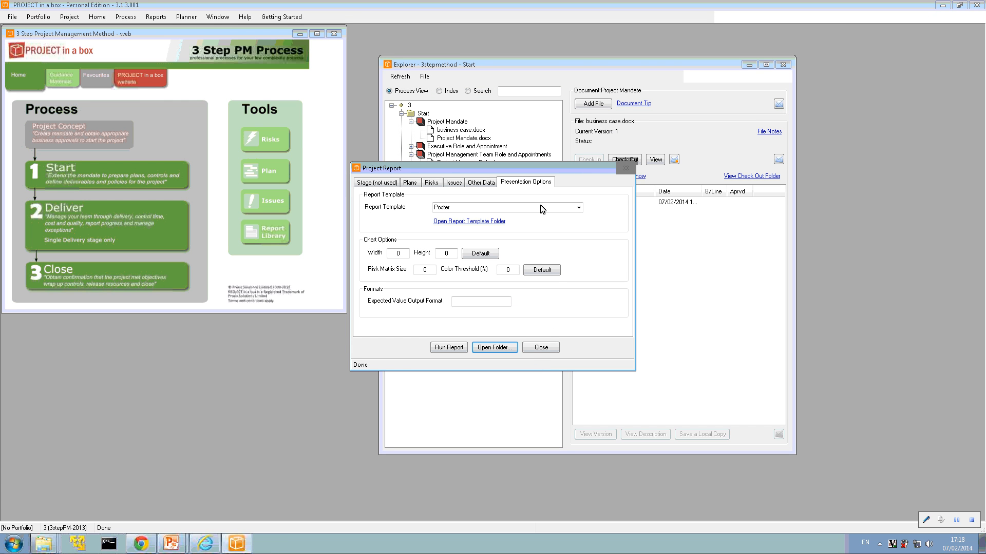
{"action": "left_click", "coordinate": [625, 168]}
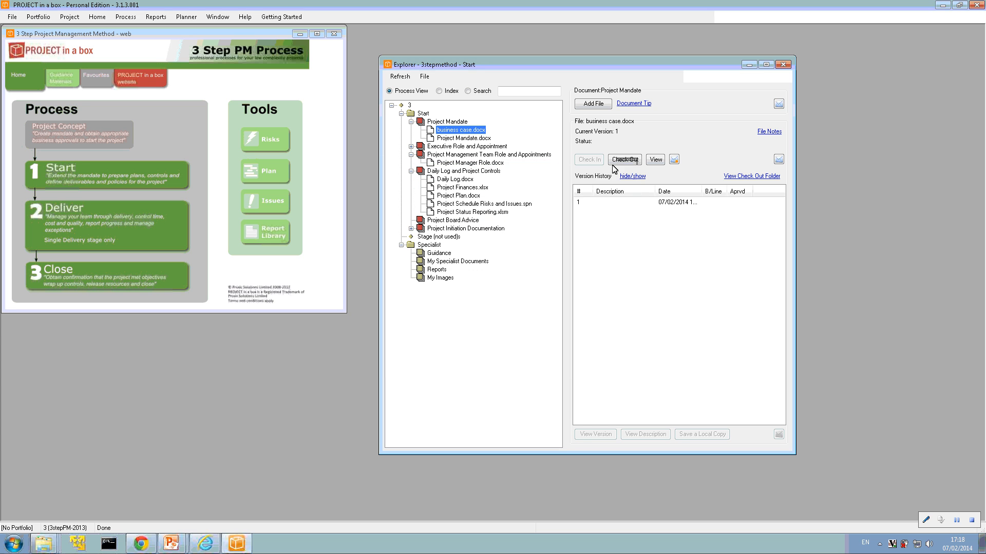
- Open the Office Move project from the full project list and display its Deliver phase documents
{"action": "left_click", "coordinate": [13, 17]}
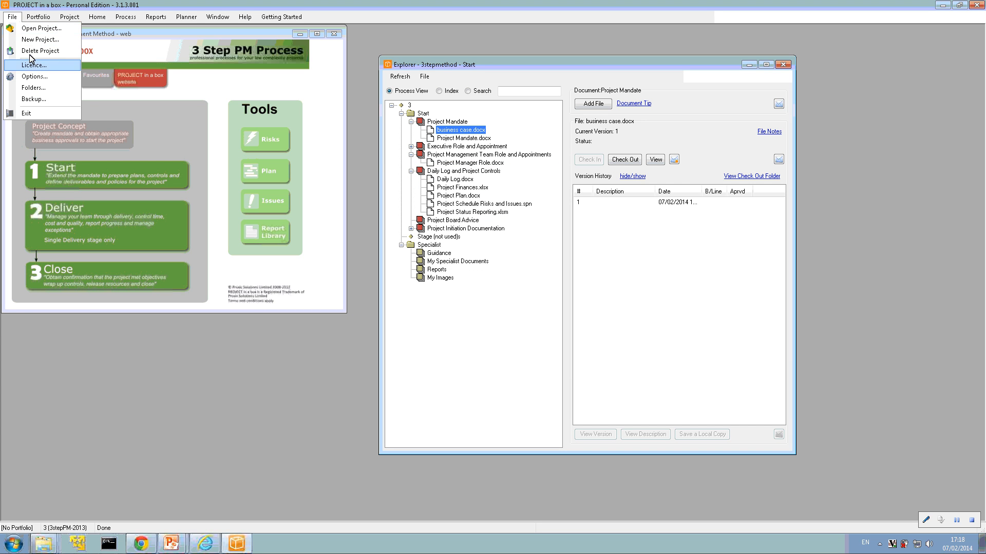
{"action": "left_click", "coordinate": [32, 29]}
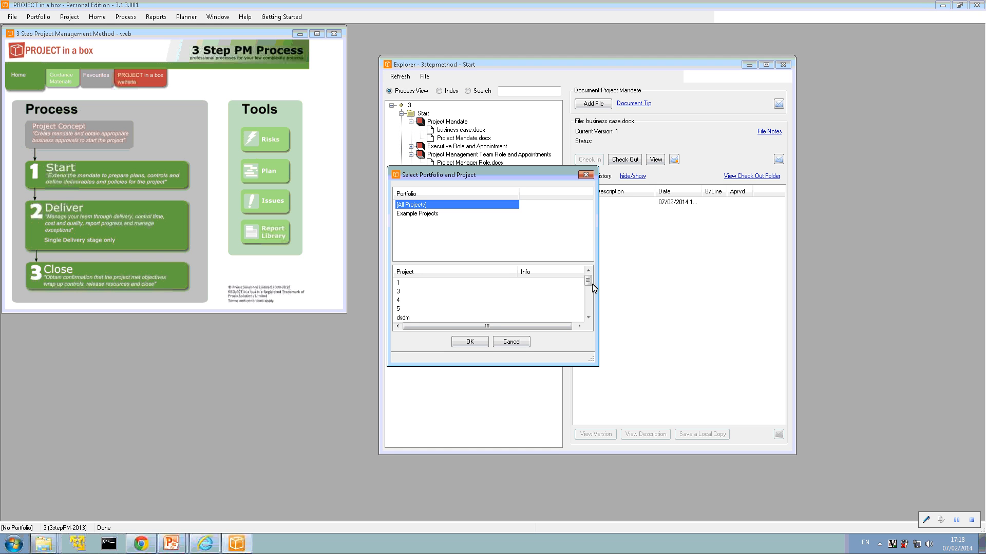
{"action": "scroll", "coordinate": [588, 282], "scroll_direction": "down", "scroll_amount": 1}
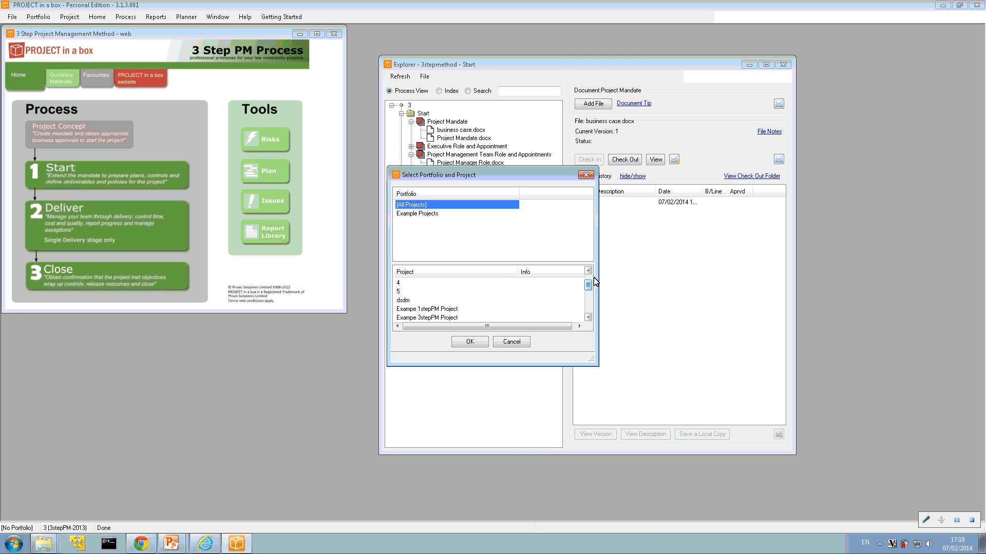
{"action": "left_click", "coordinate": [588, 299]}
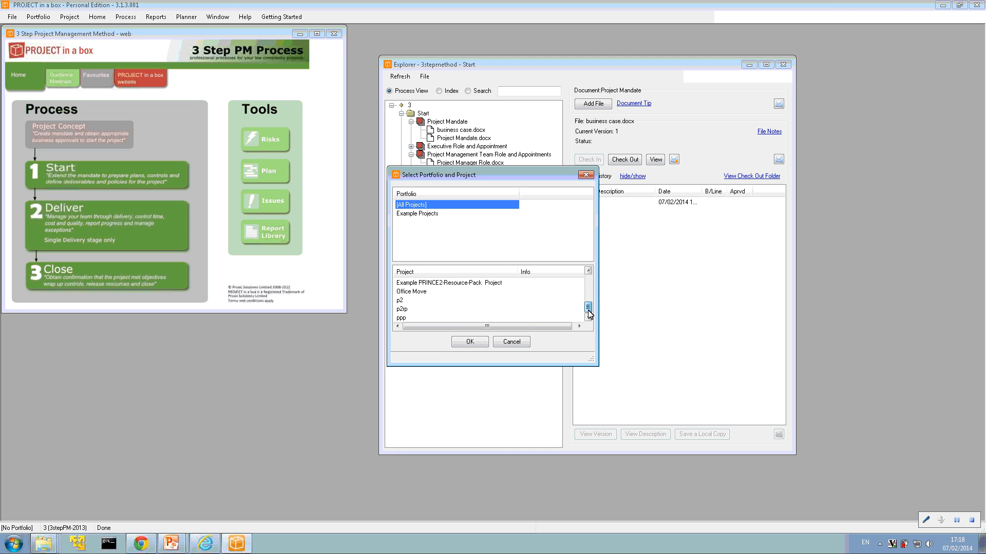
{"action": "double_click", "coordinate": [419, 291]}
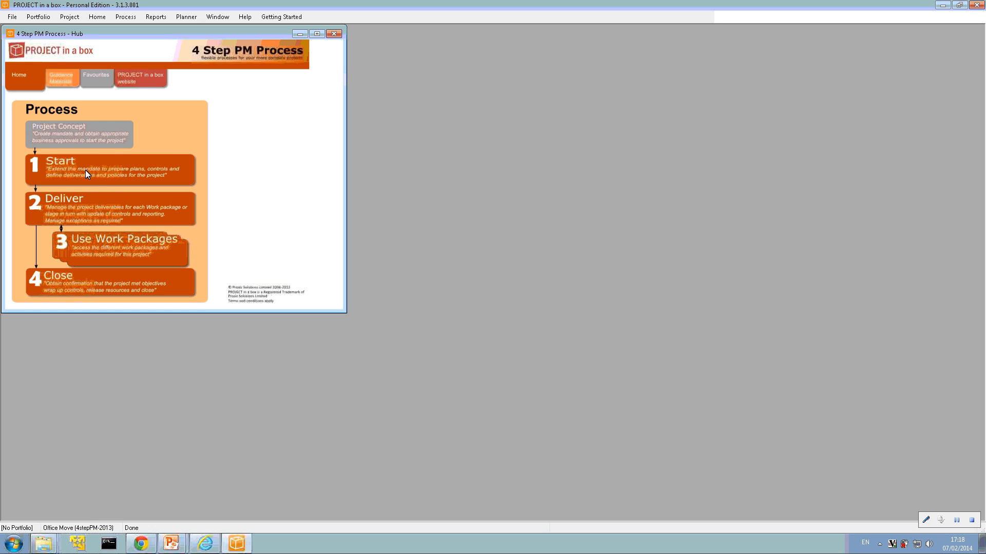
{"action": "left_click", "coordinate": [94, 217]}
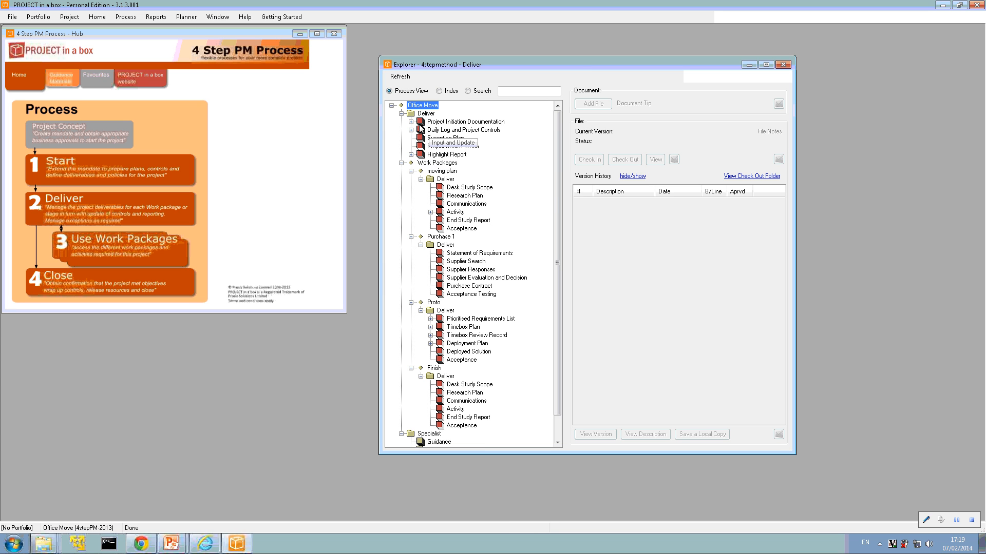
- Bring up Office Move's project summary information and examine its linked logs and spreadsheets
{"action": "left_click", "coordinate": [70, 17]}
{"action": "left_click", "coordinate": [91, 34]}
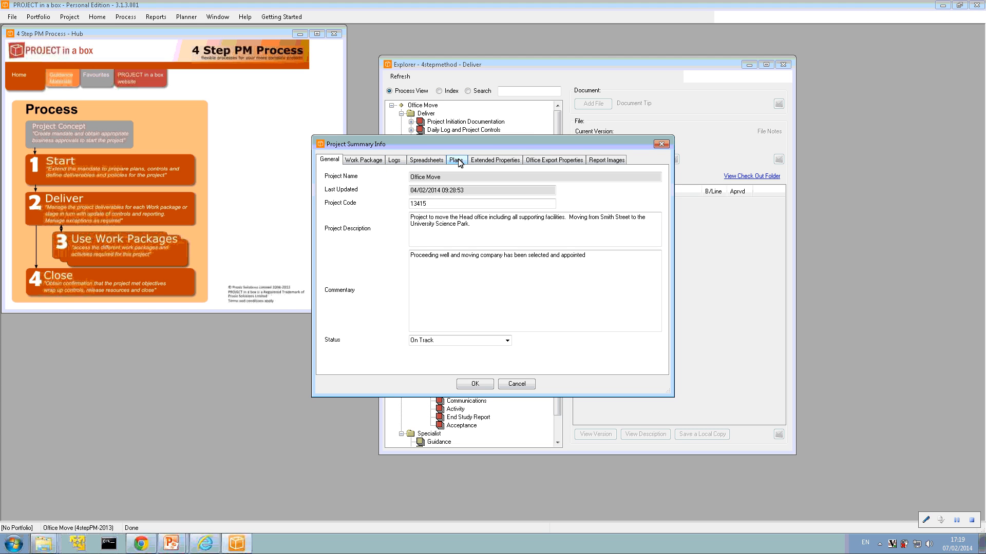
{"action": "left_click", "coordinate": [388, 163]}
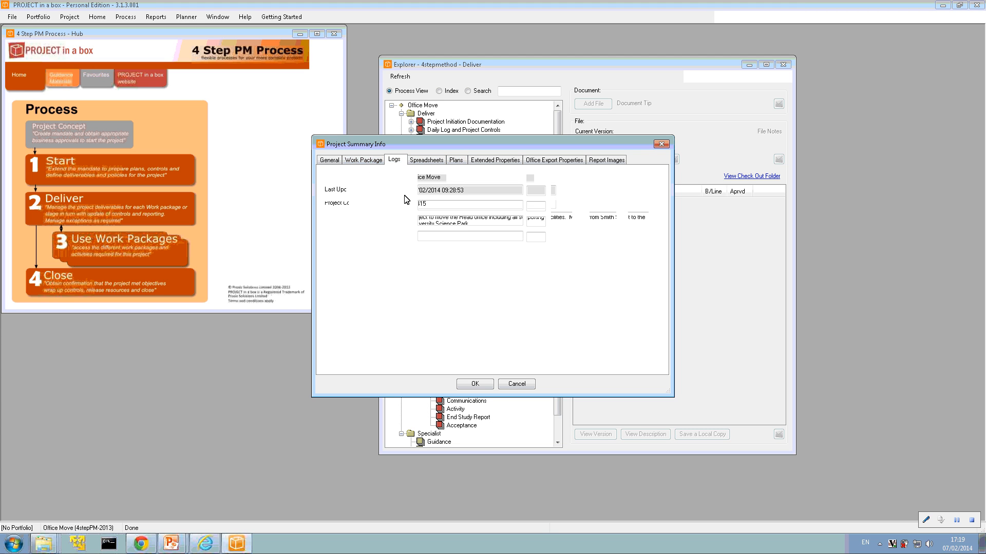
{"action": "left_click", "coordinate": [428, 163]}
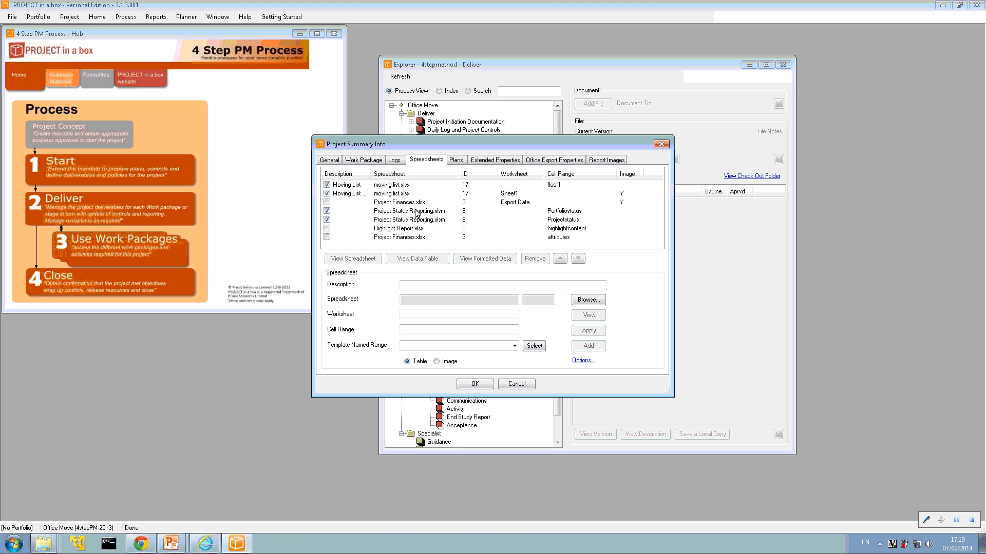
- Deselect the Portfoliostatus range of Project Status Reporting.xlsm, check the report images, and save the project summary information
{"action": "left_click", "coordinate": [326, 210]}
{"action": "left_click", "coordinate": [598, 161]}
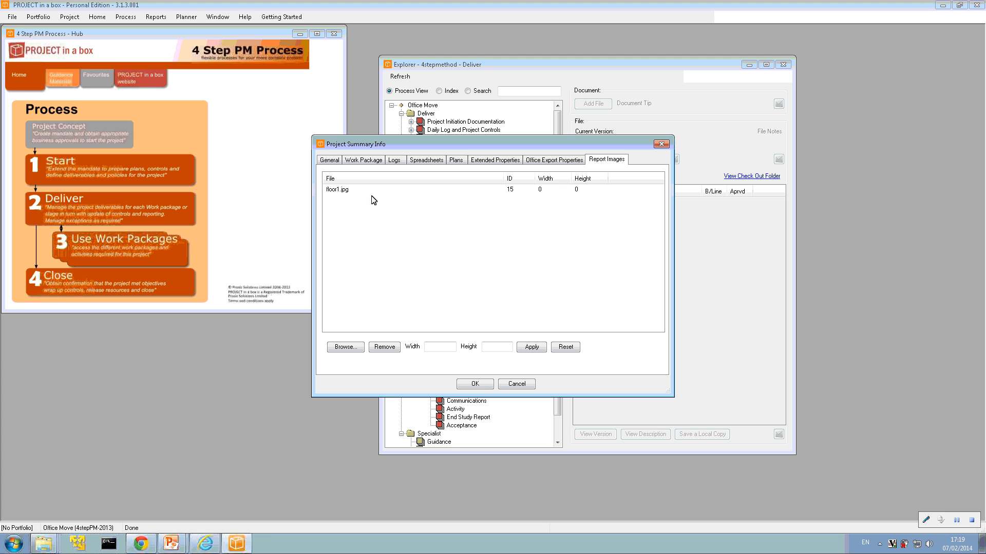
{"action": "left_click", "coordinate": [474, 385]}
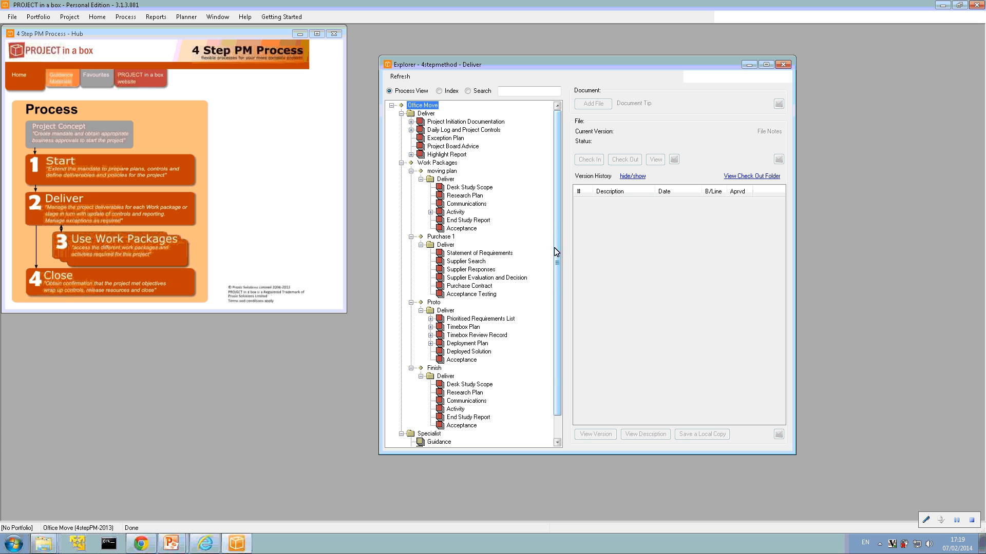
- List the files in Specialist > My Images, and run the Office Move project report with all work packages included
{"action": "scroll", "coordinate": [556, 254], "scroll_direction": "down", "scroll_amount": 1}
{"action": "left_click", "coordinate": [410, 442]}
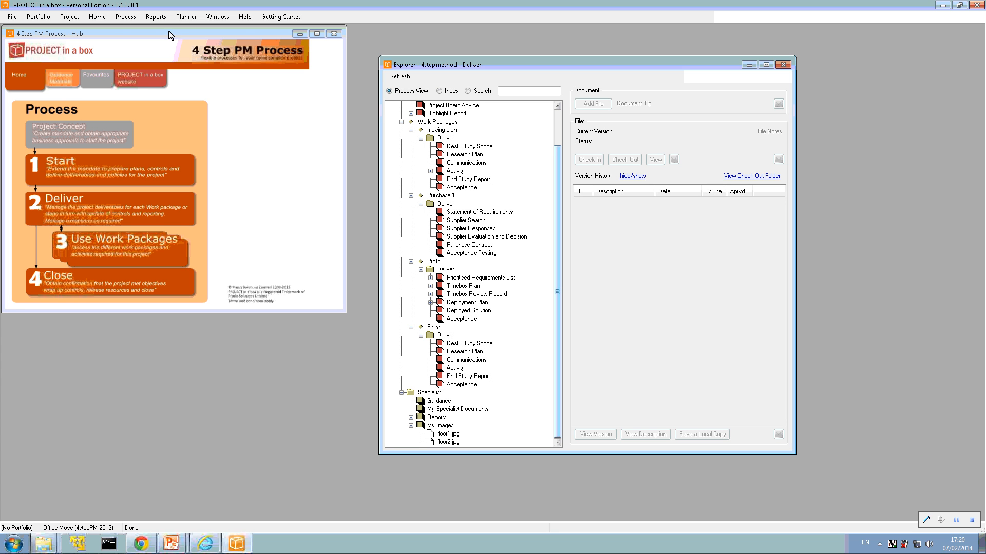
{"action": "left_click", "coordinate": [156, 17]}
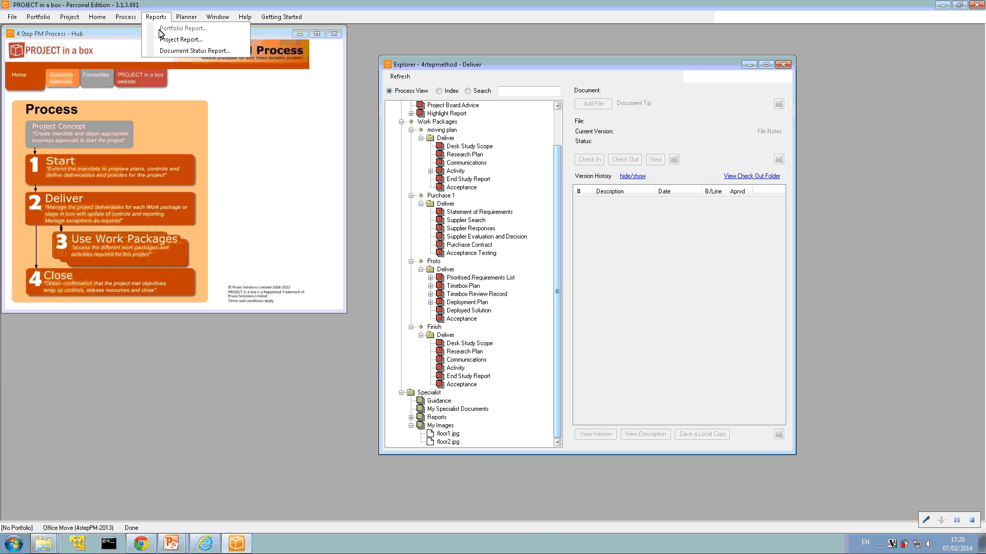
{"action": "left_click", "coordinate": [175, 43]}
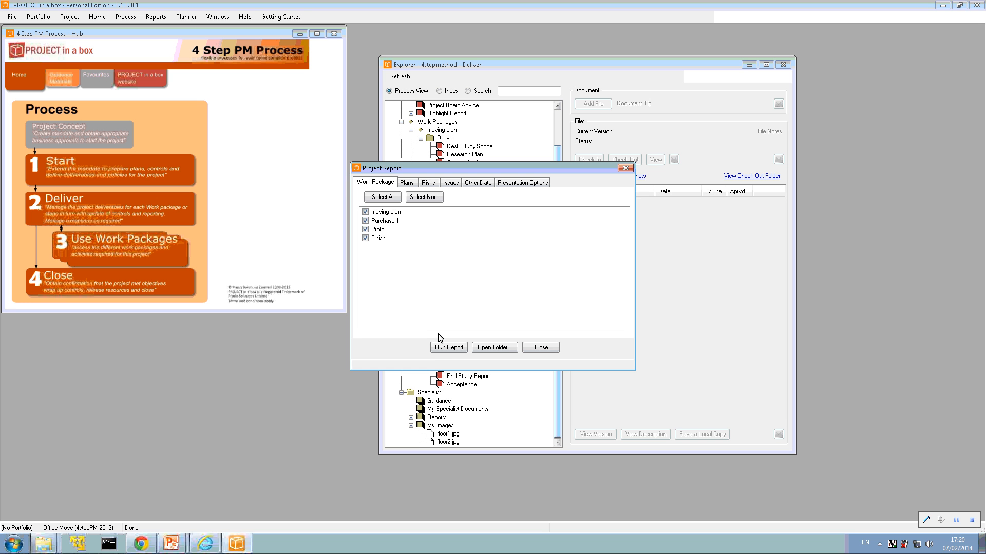
{"action": "left_click", "coordinate": [449, 348]}
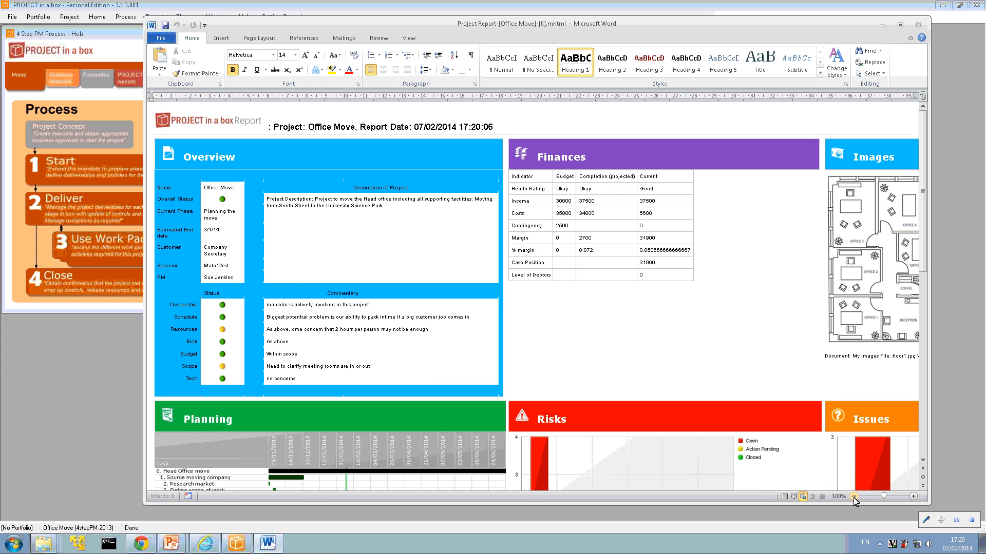
{"action": "left_click", "coordinate": [853, 496]}
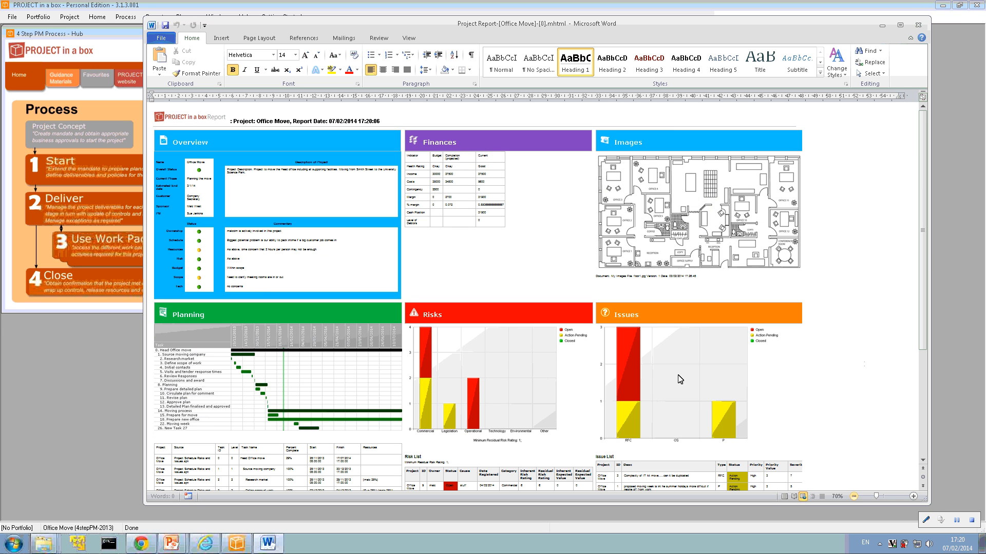
- Examine the Office Move project report from the Overview section through the Project Specific table and chart, and close the report
{"action": "scroll", "coordinate": [658, 182], "scroll_direction": "down", "scroll_amount": 1}
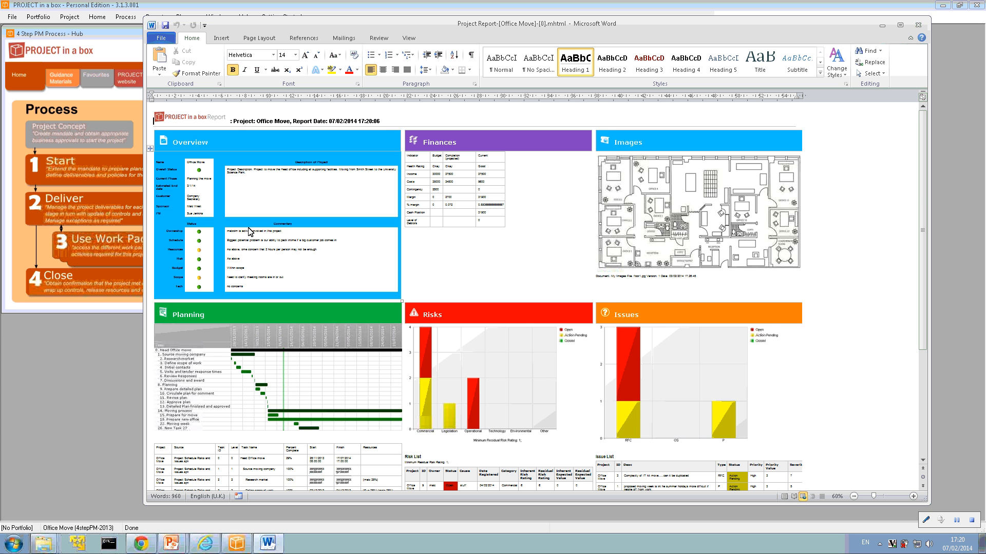
{"action": "scroll", "coordinate": [249, 232], "scroll_direction": "down", "scroll_amount": 1}
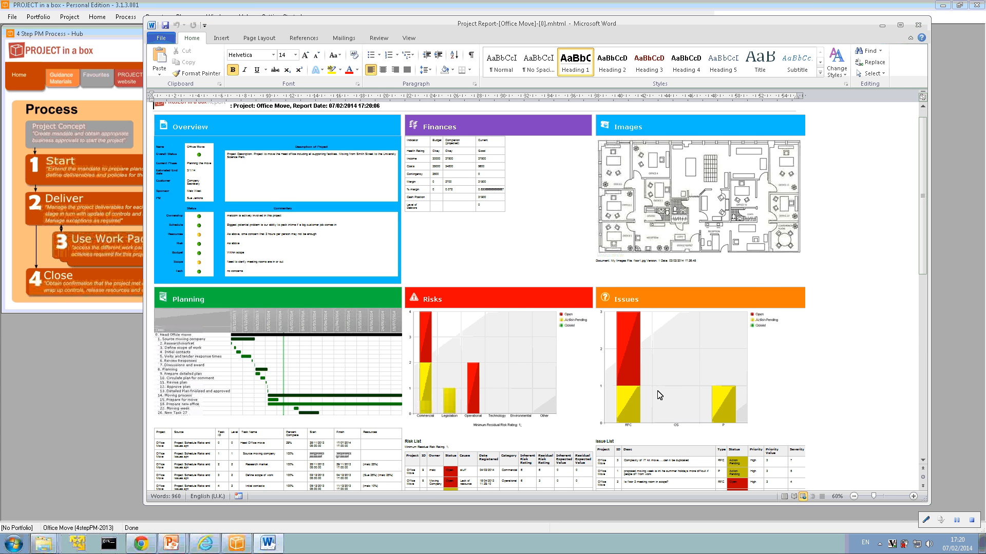
{"action": "scroll", "coordinate": [820, 294], "scroll_direction": "down", "scroll_amount": 3}
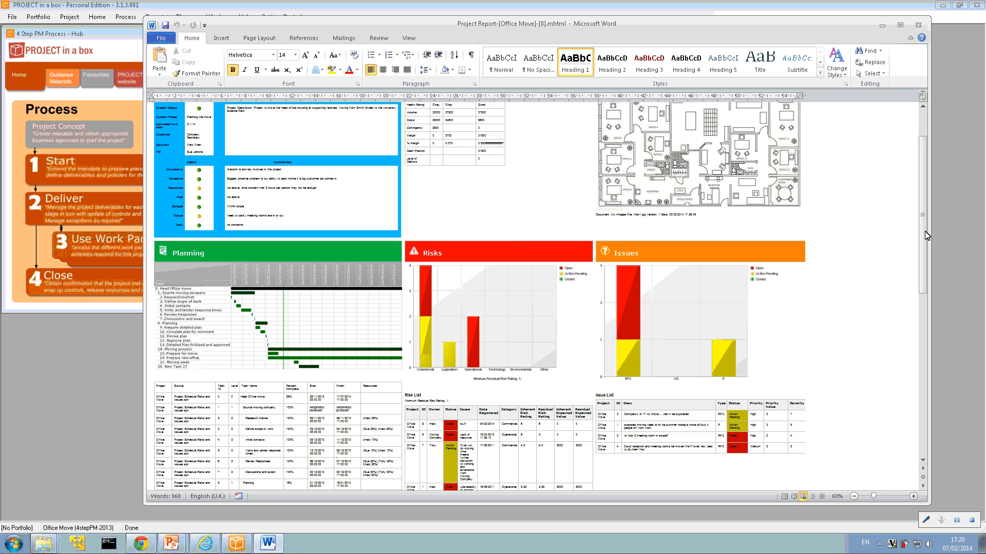
{"action": "left_click_drag", "start_coordinate": [926, 235], "coordinate": [928, 402]}
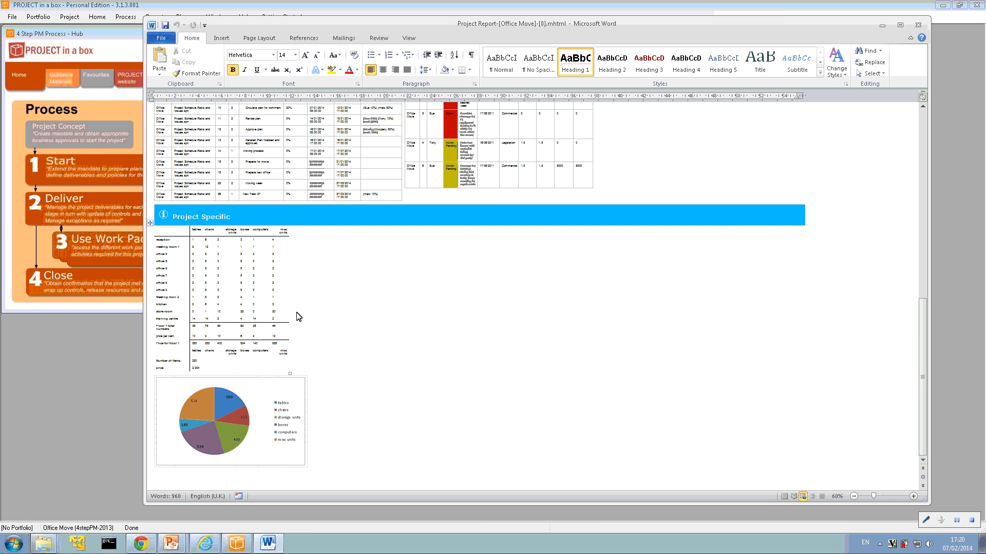
{"action": "left_click_drag", "start_coordinate": [924, 351], "coordinate": [917, 154]}
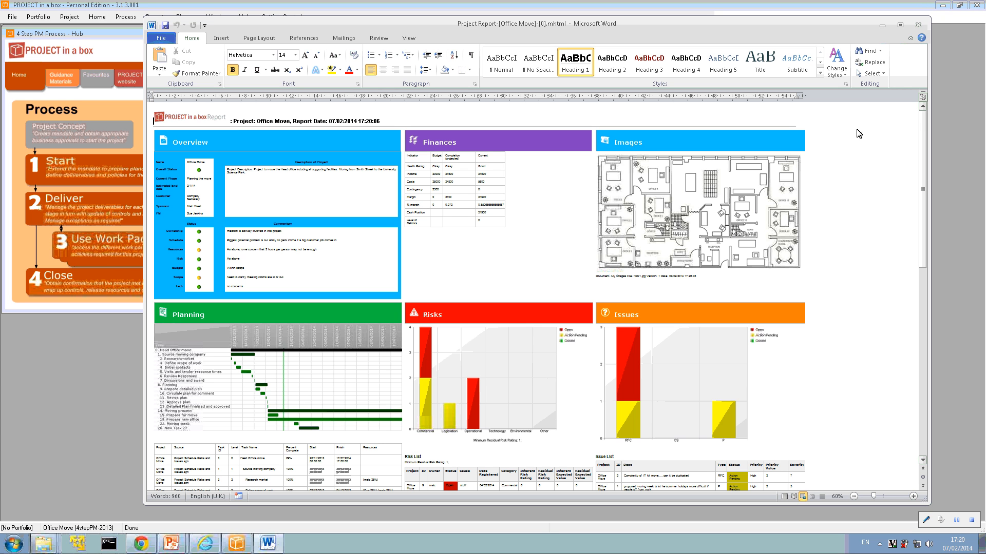
{"action": "left_click", "coordinate": [918, 24]}
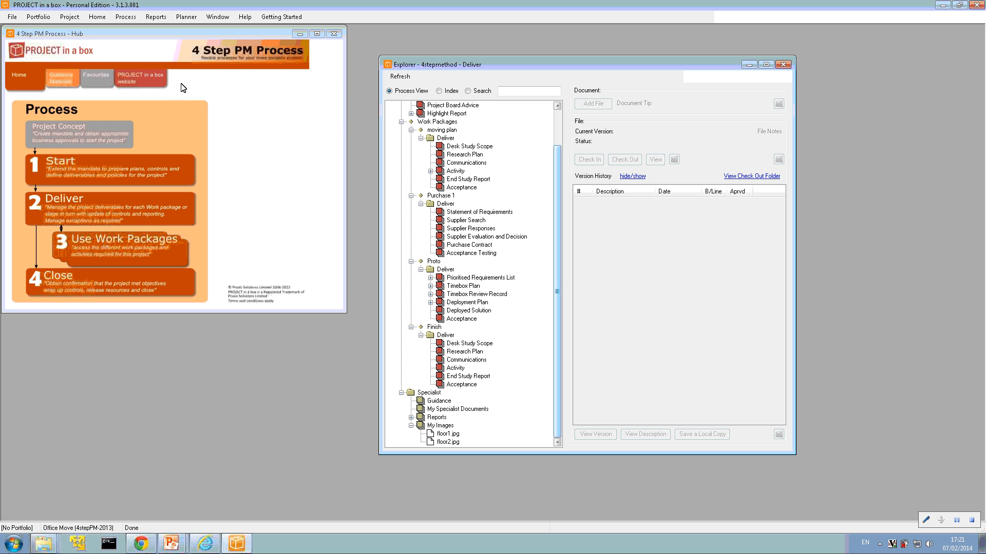
- Create a new portfolio named test
{"action": "left_click", "coordinate": [41, 19]}
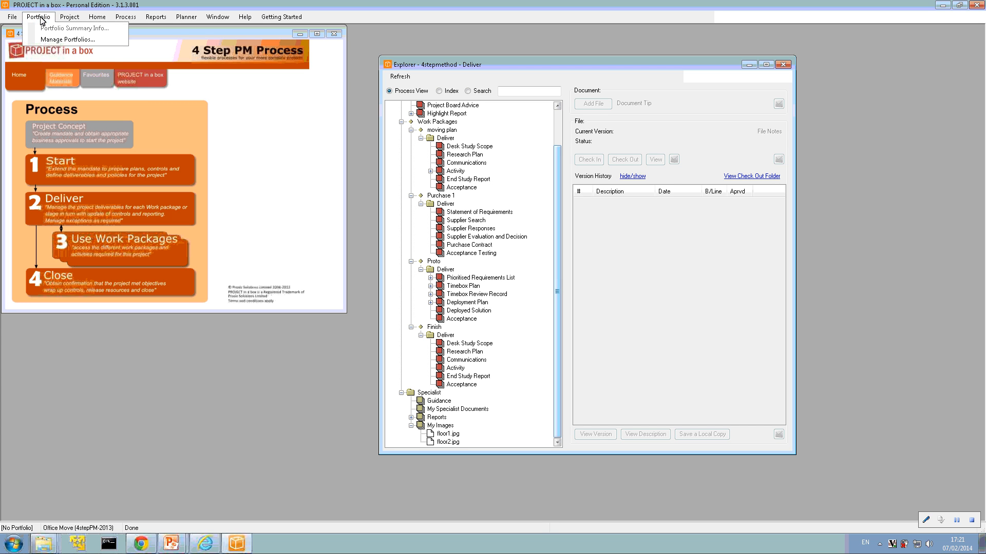
{"action": "left_click", "coordinate": [59, 42]}
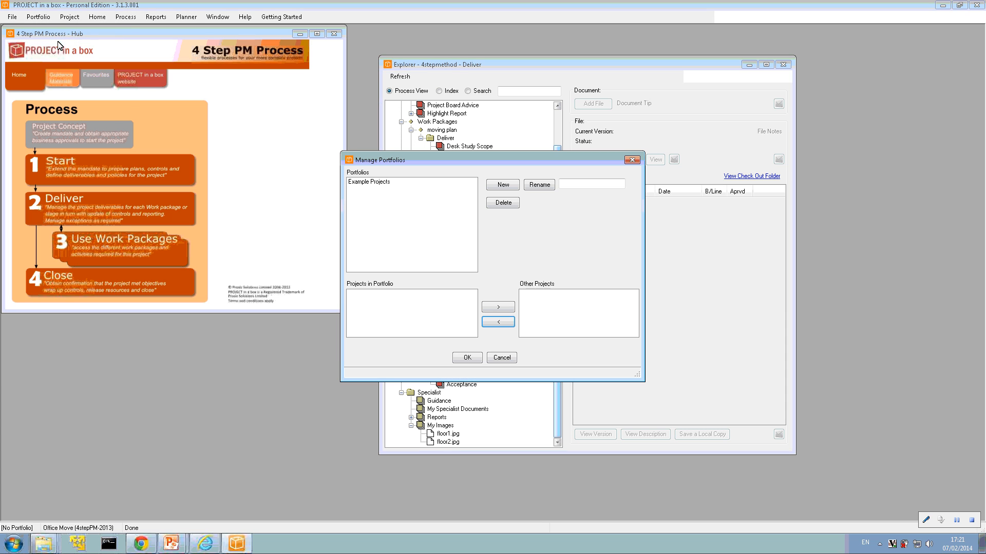
{"action": "left_click", "coordinate": [572, 187]}
{"action": "type", "text": "test"}
{"action": "left_click", "coordinate": [505, 186]}
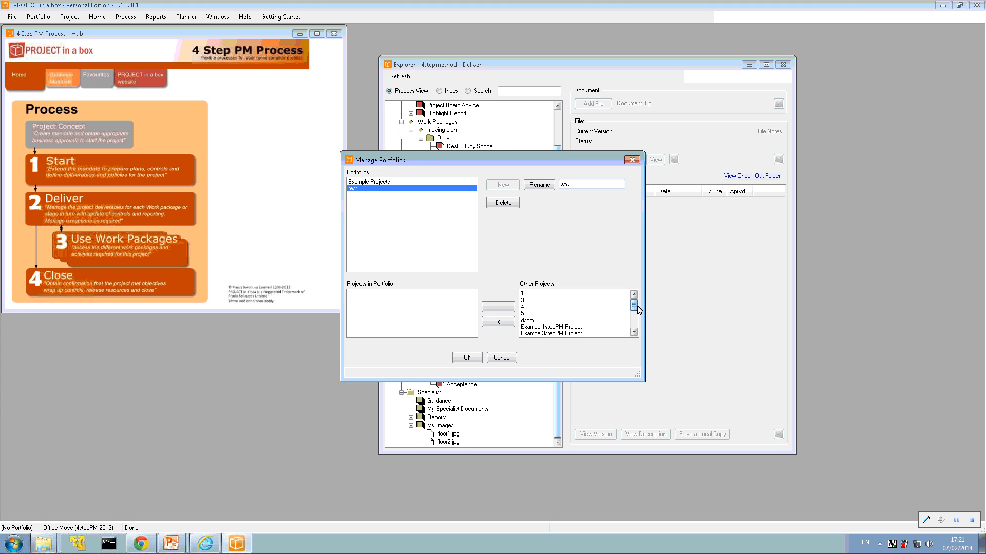
- Add the projects 3 and Office Move to the test portfolio and save the portfolio changes
{"action": "left_click", "coordinate": [529, 302]}
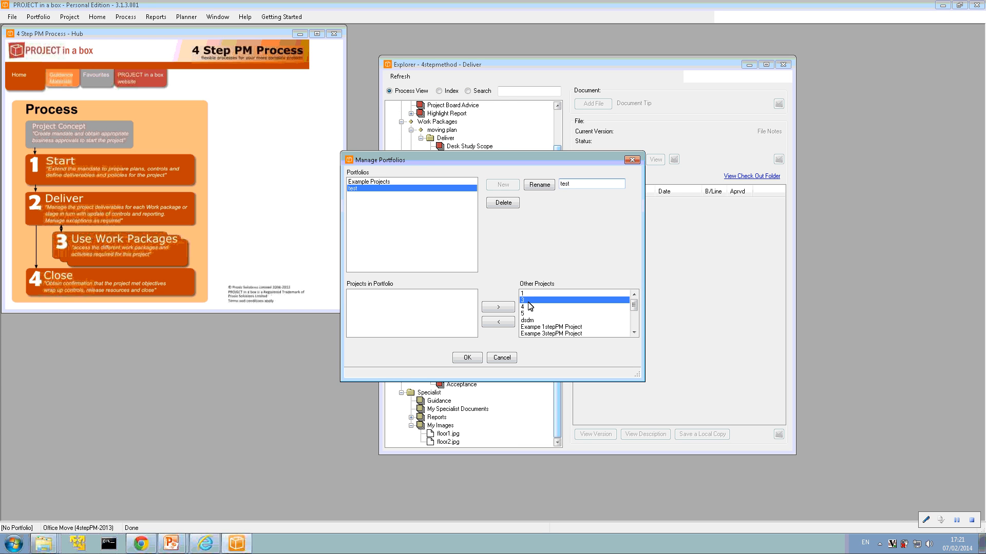
{"action": "left_click", "coordinate": [506, 323]}
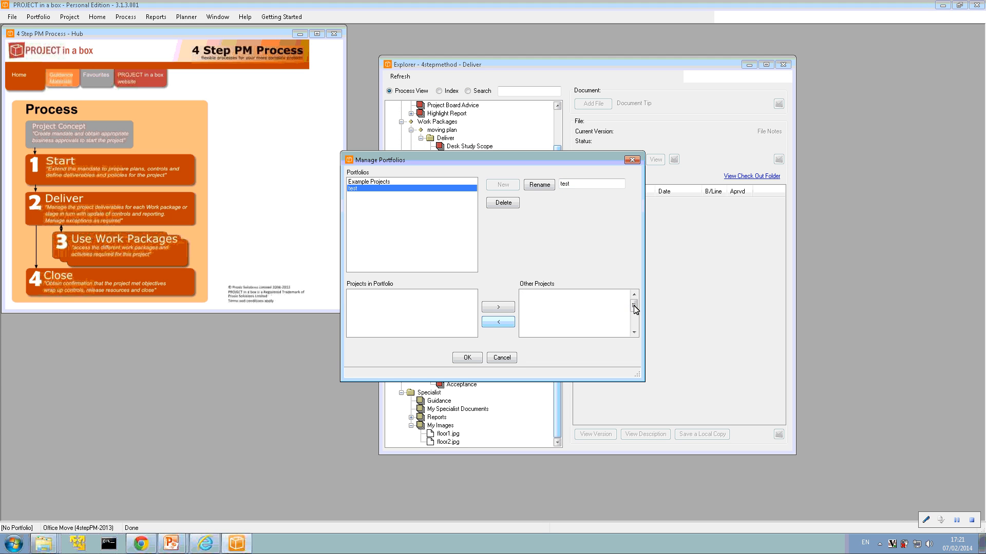
{"action": "left_click_drag", "start_coordinate": [635, 308], "coordinate": [637, 319]}
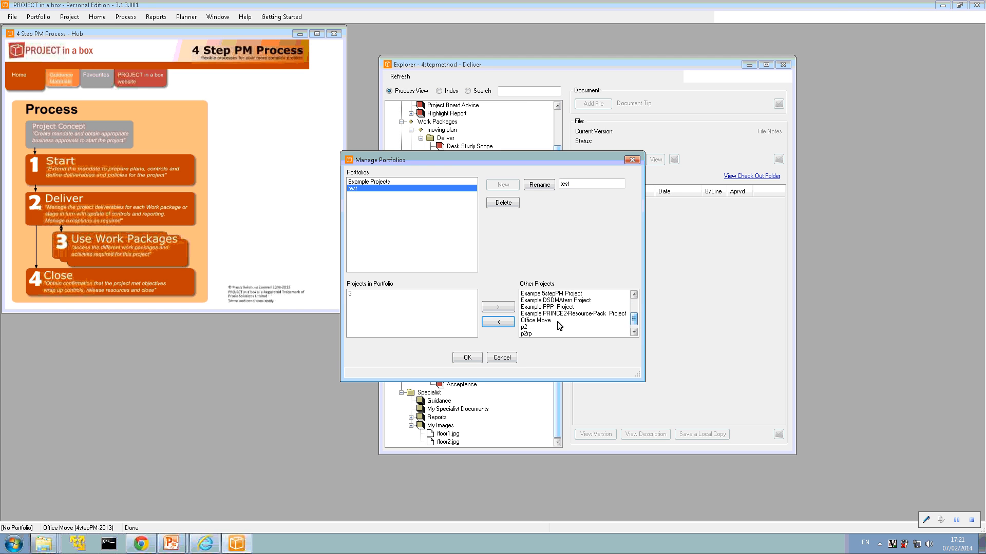
{"action": "left_click", "coordinate": [537, 321]}
{"action": "left_click", "coordinate": [501, 323]}
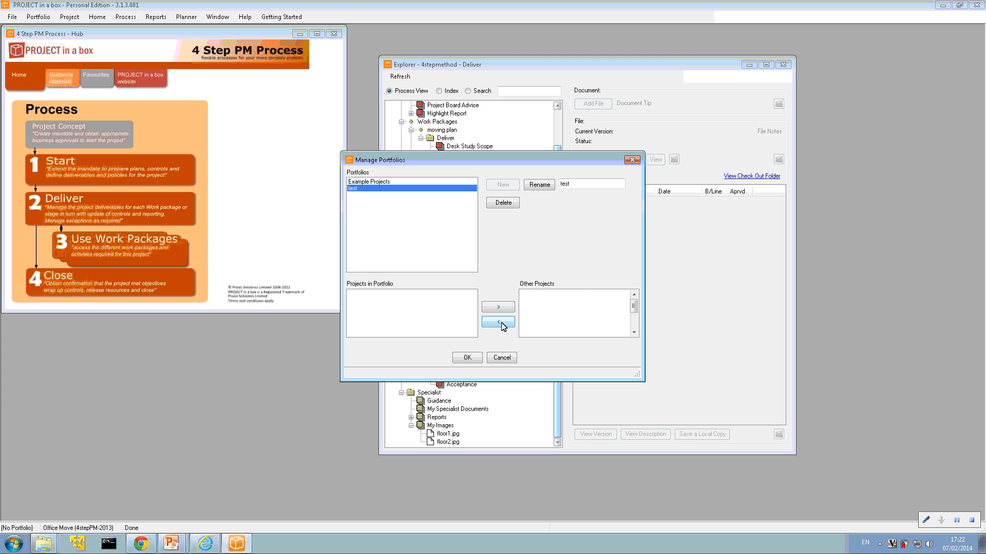
{"action": "left_click", "coordinate": [467, 358]}
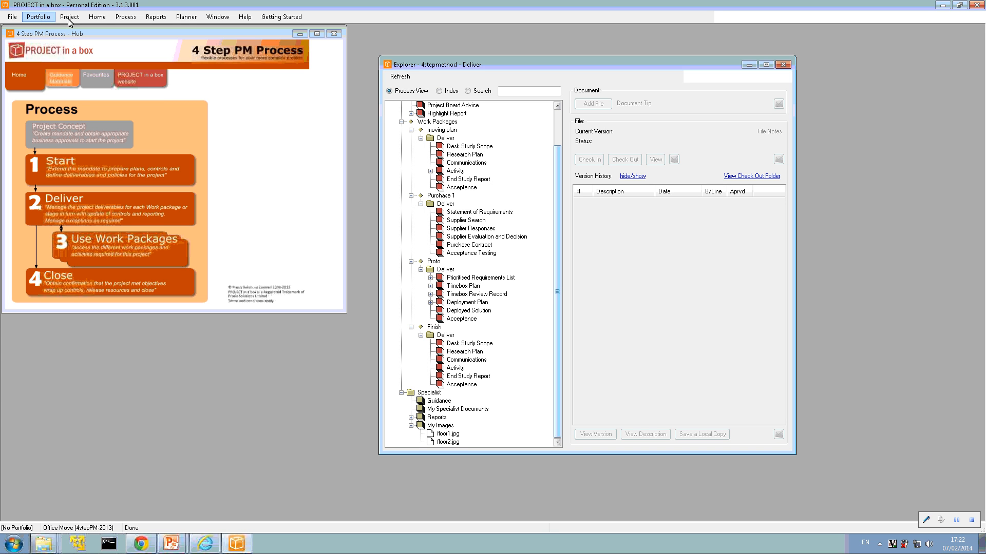
- Create a new project named test from the 5stepPM-2013 template and dismiss the project creation form
{"action": "left_click", "coordinate": [9, 19]}
{"action": "left_click", "coordinate": [36, 39]}
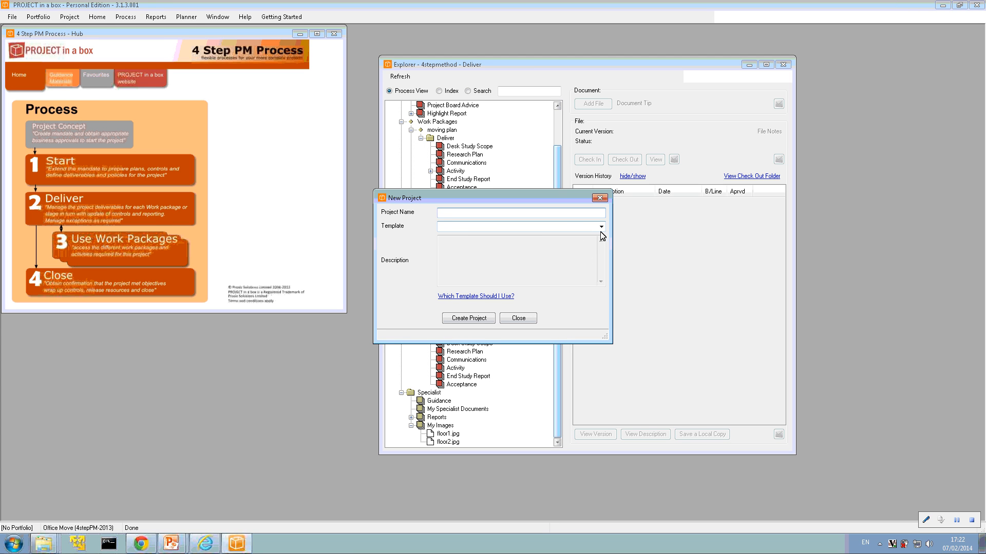
{"action": "left_click", "coordinate": [601, 227]}
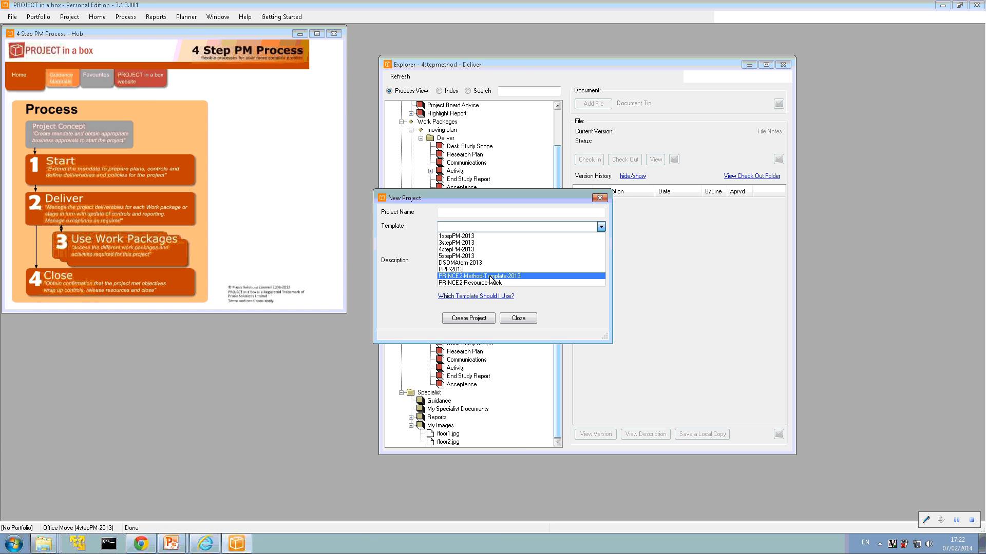
{"action": "left_click", "coordinate": [449, 257]}
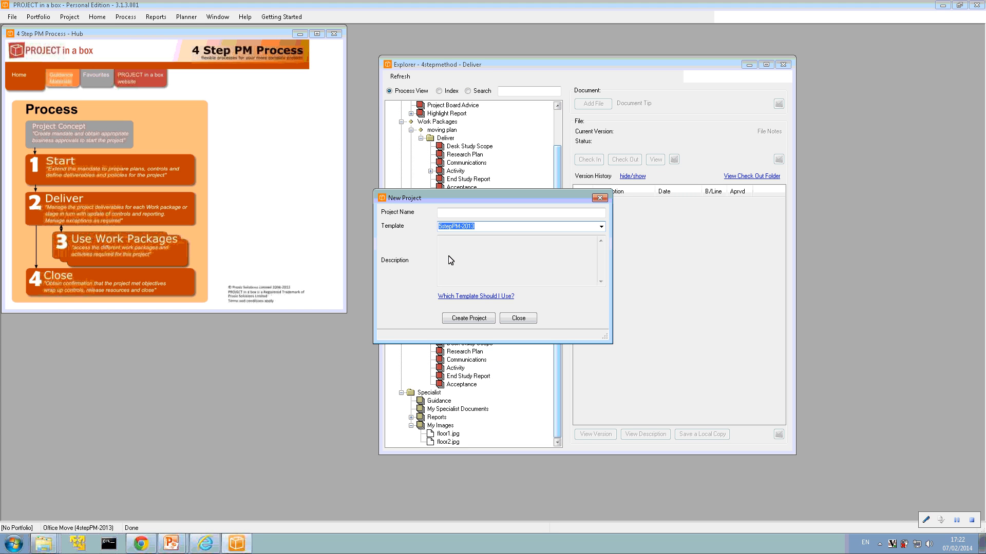
{"action": "left_click", "coordinate": [452, 213]}
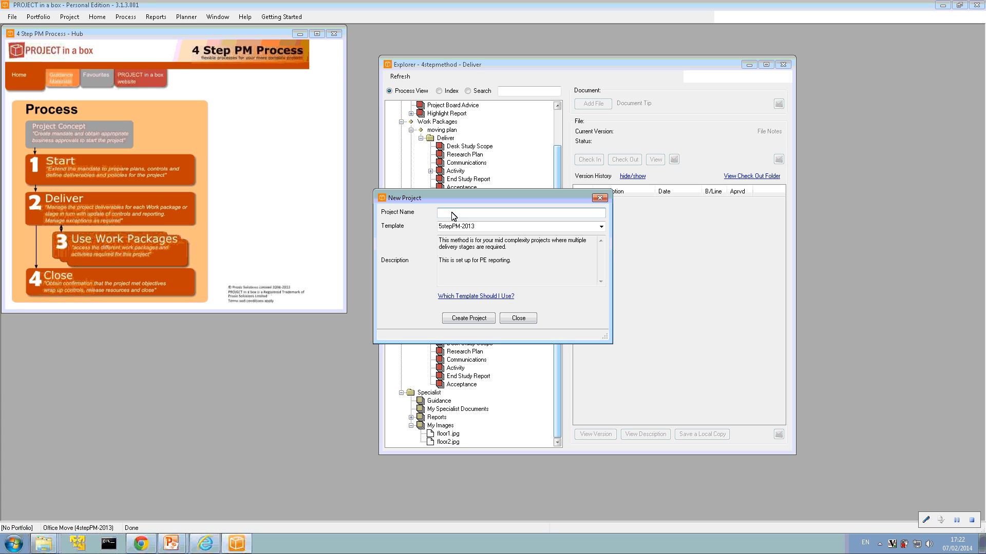
{"action": "type", "text": "test"}
{"action": "left_click", "coordinate": [480, 319]}
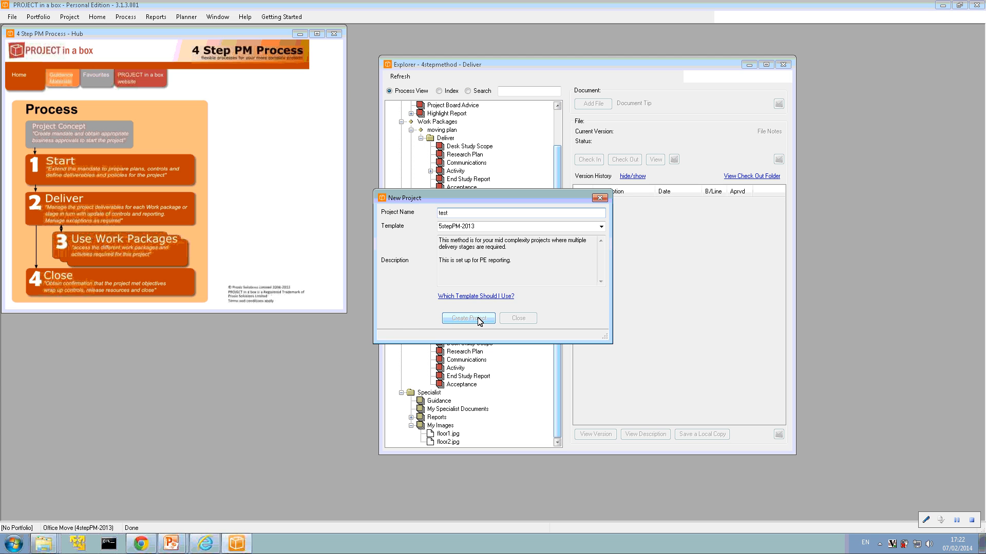
{"action": "left_click", "coordinate": [510, 307]}
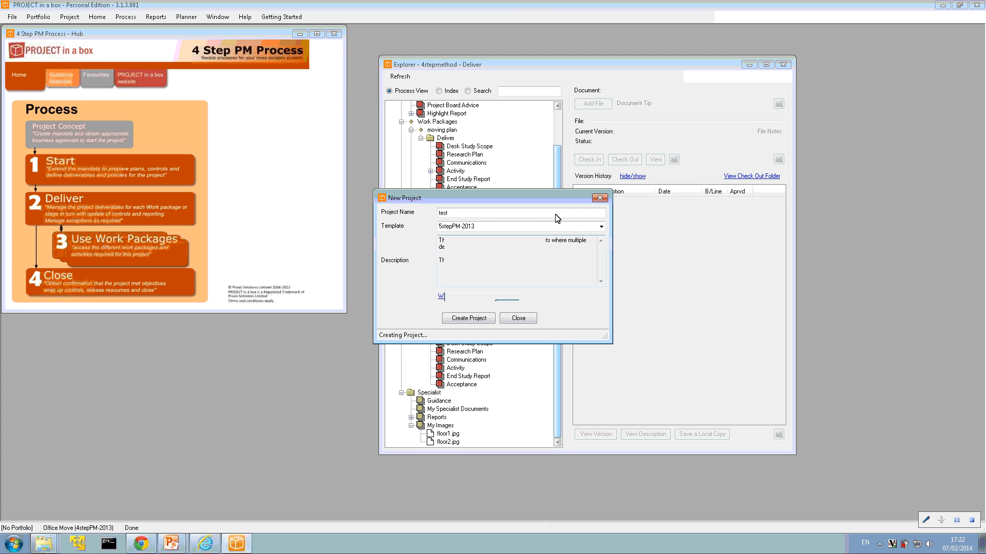
{"action": "left_click", "coordinate": [600, 198]}
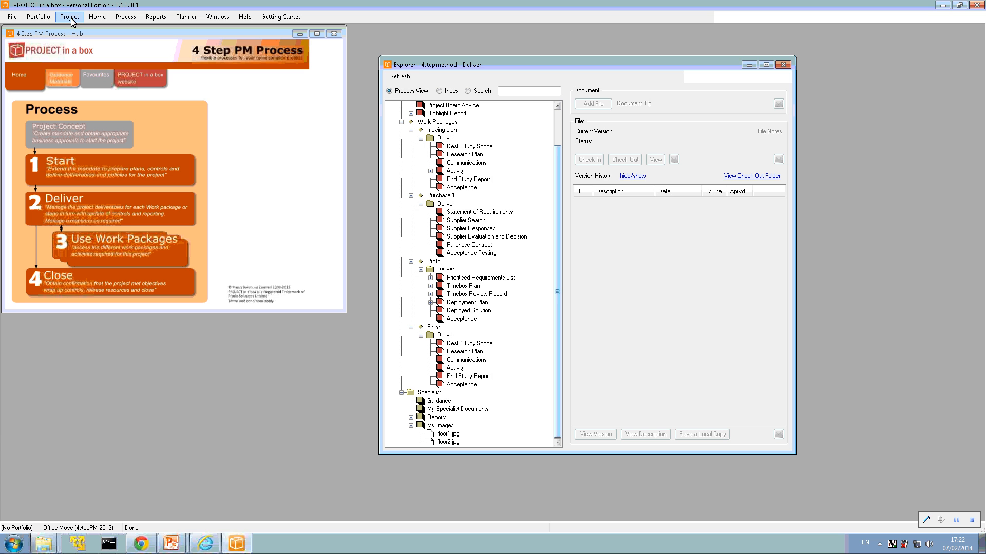
- Add the new test project to the test portfolio and save the portfolio changes
{"action": "left_click", "coordinate": [50, 21]}
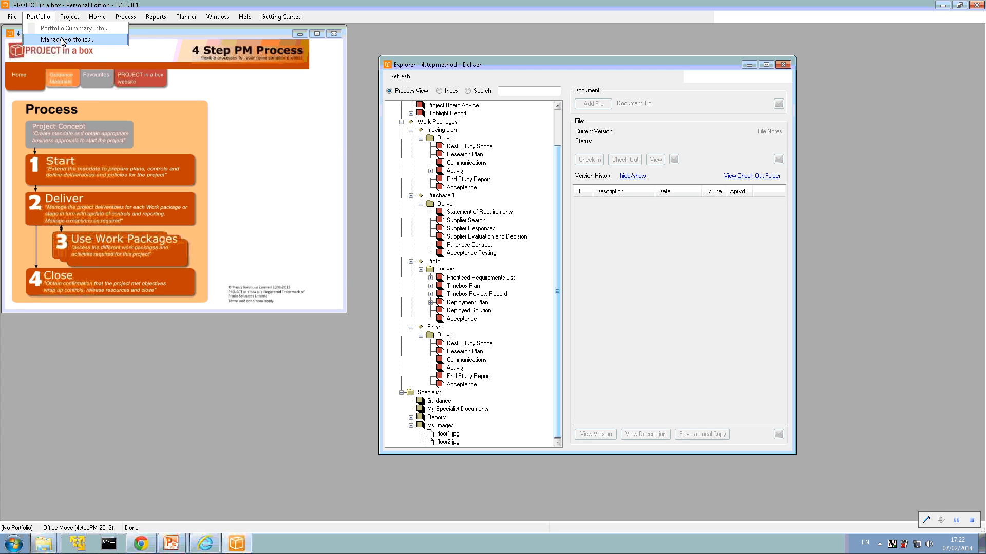
{"action": "left_click", "coordinate": [61, 39]}
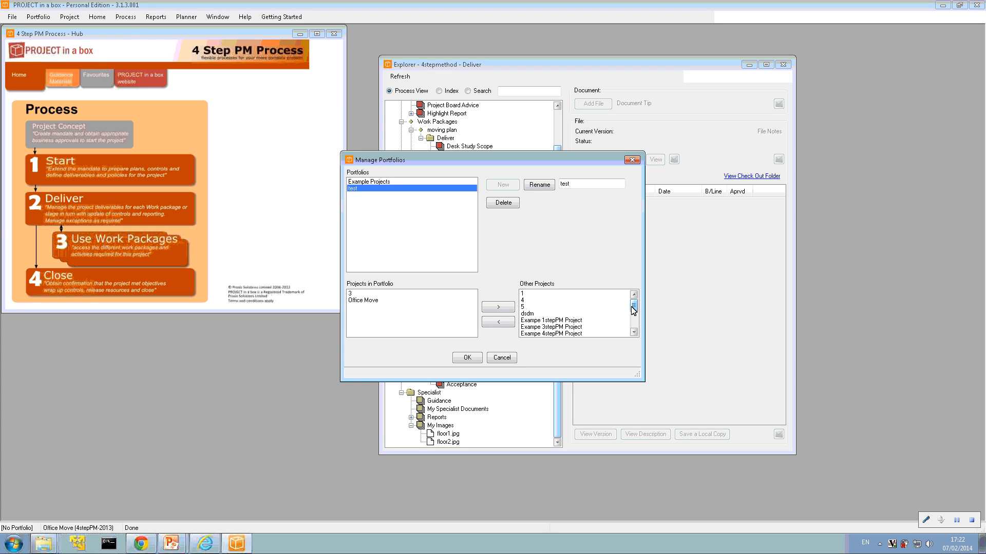
{"action": "left_click_drag", "start_coordinate": [635, 312], "coordinate": [634, 326]}
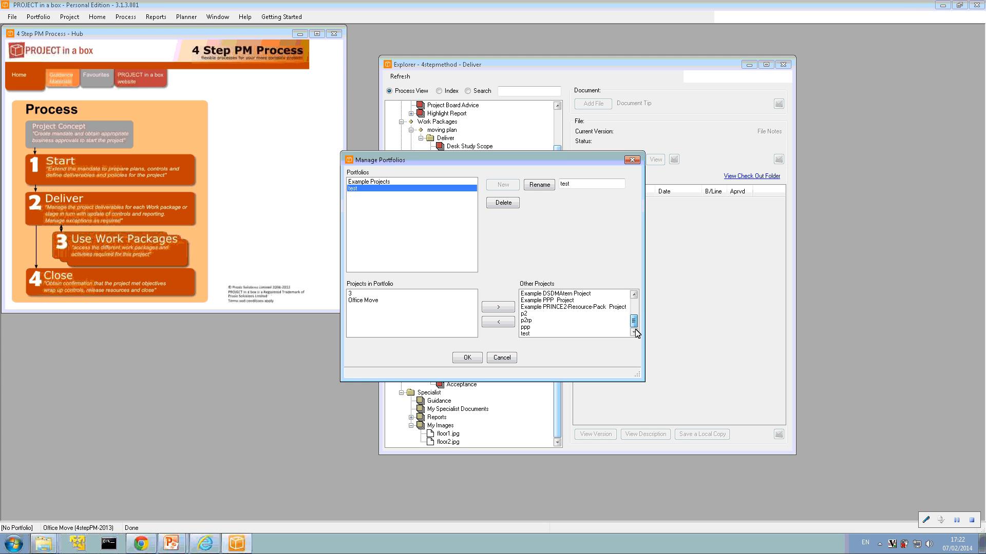
{"action": "left_click", "coordinate": [537, 335]}
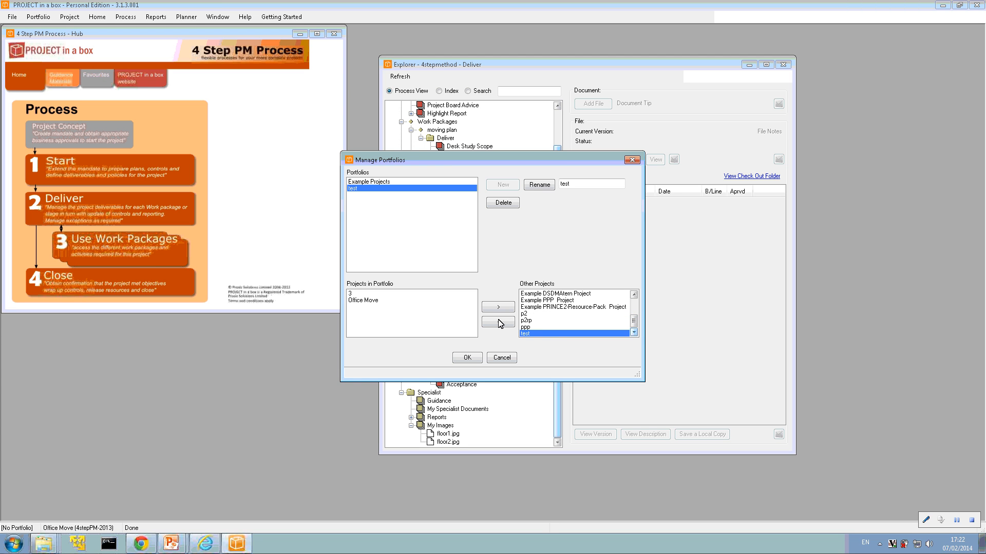
{"action": "left_click", "coordinate": [498, 324]}
{"action": "left_click", "coordinate": [468, 359]}
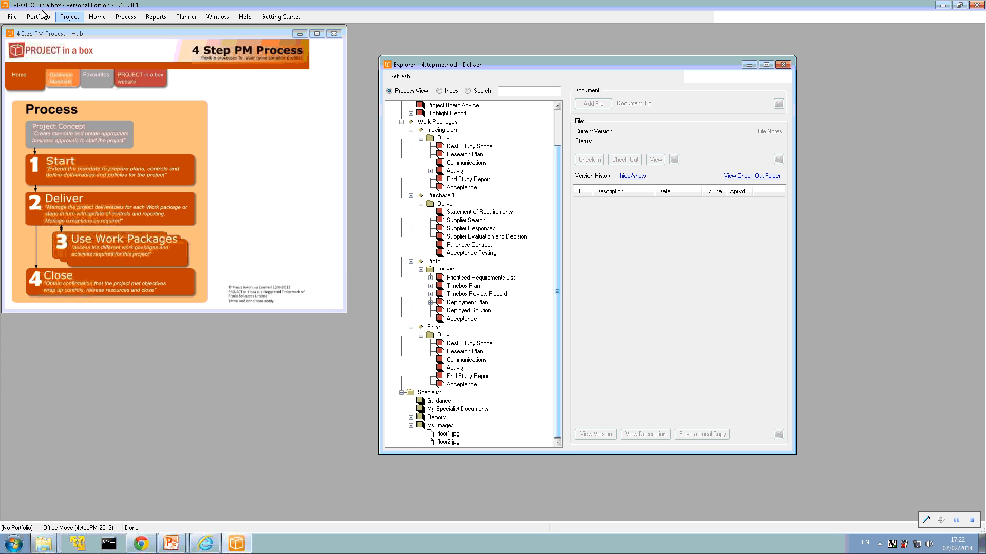
- Open the test project from within the test portfolio
{"action": "left_click", "coordinate": [13, 17]}
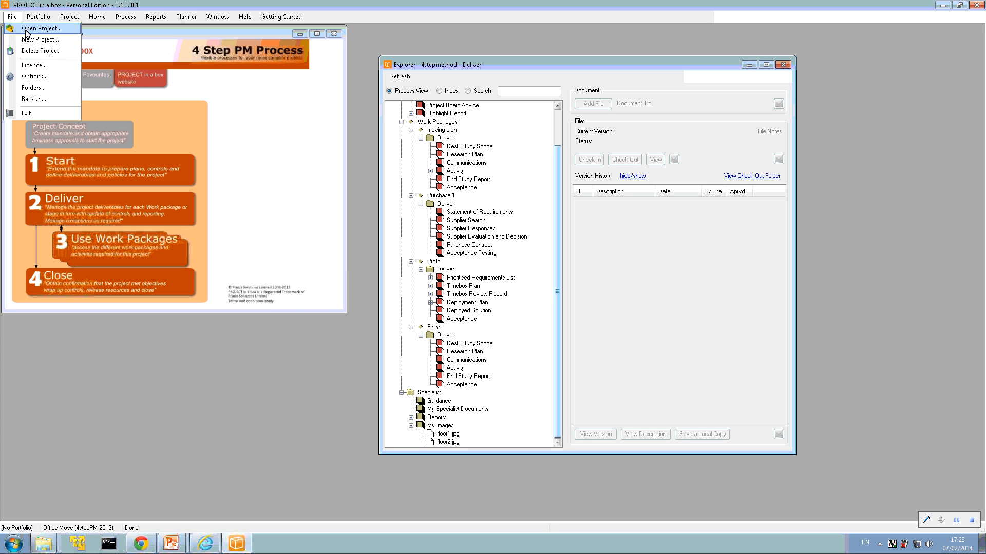
{"action": "left_click", "coordinate": [28, 29]}
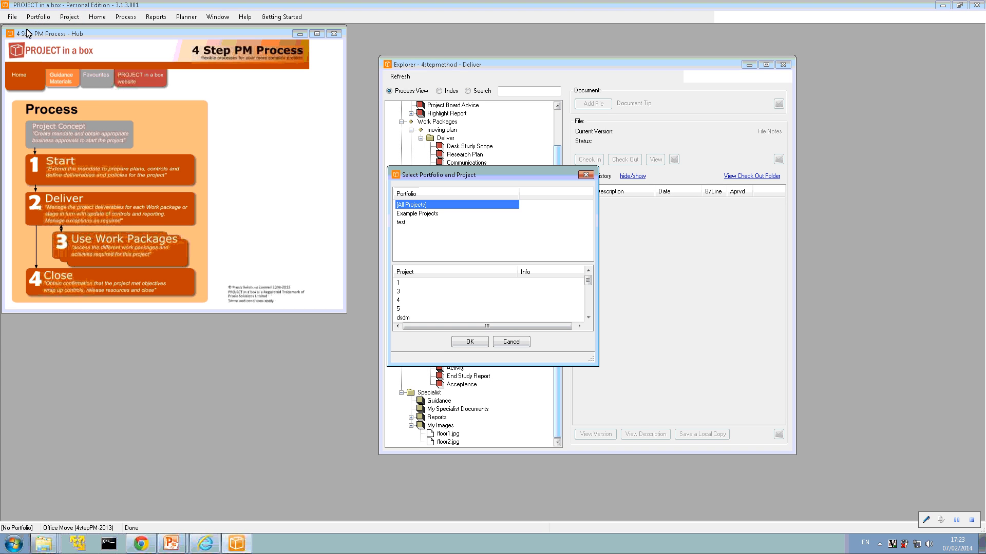
{"action": "left_click", "coordinate": [401, 223]}
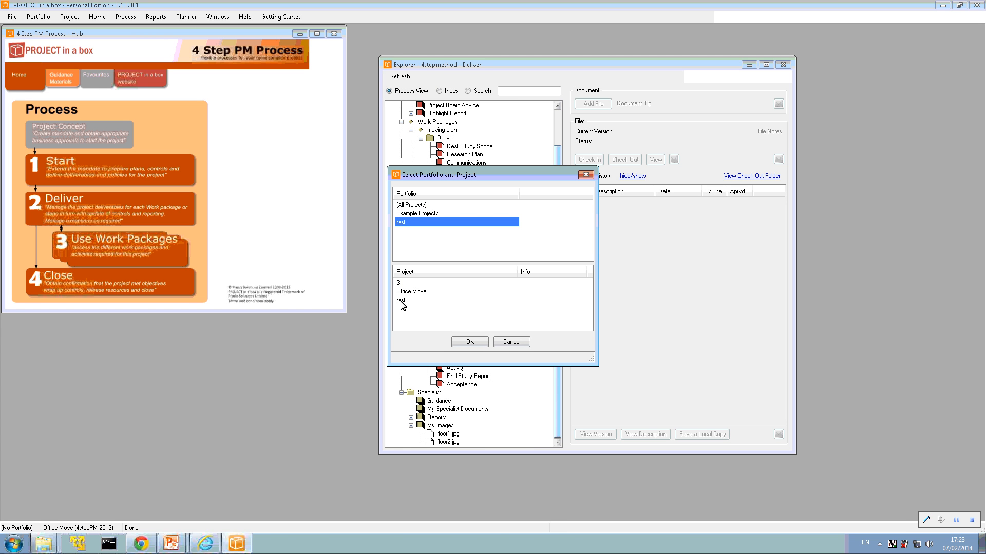
{"action": "double_click", "coordinate": [401, 301]}
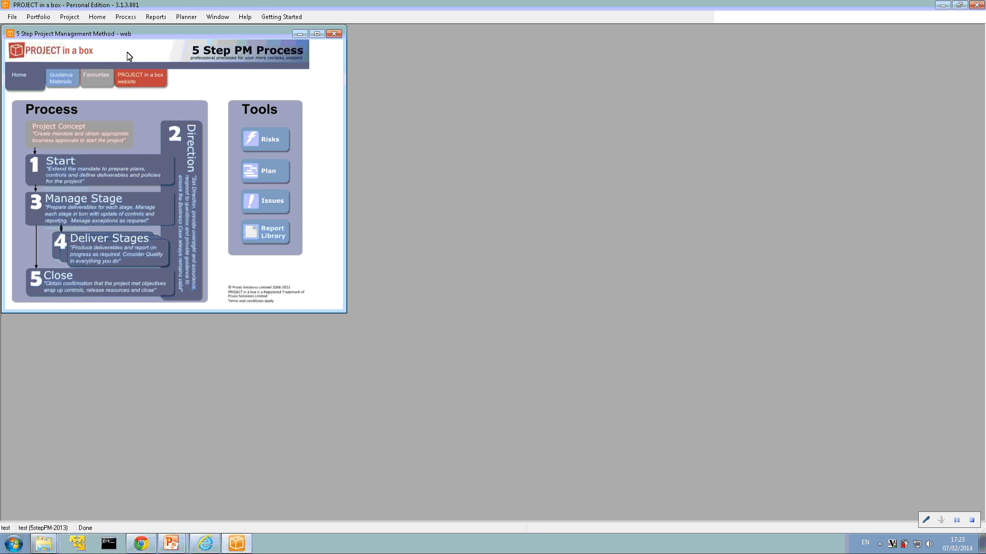
- Review the test portfolio report's project, plan, risk, issue, other data and presentation settings, and run the HTML report with the Poster template
{"action": "left_click", "coordinate": [156, 21]}
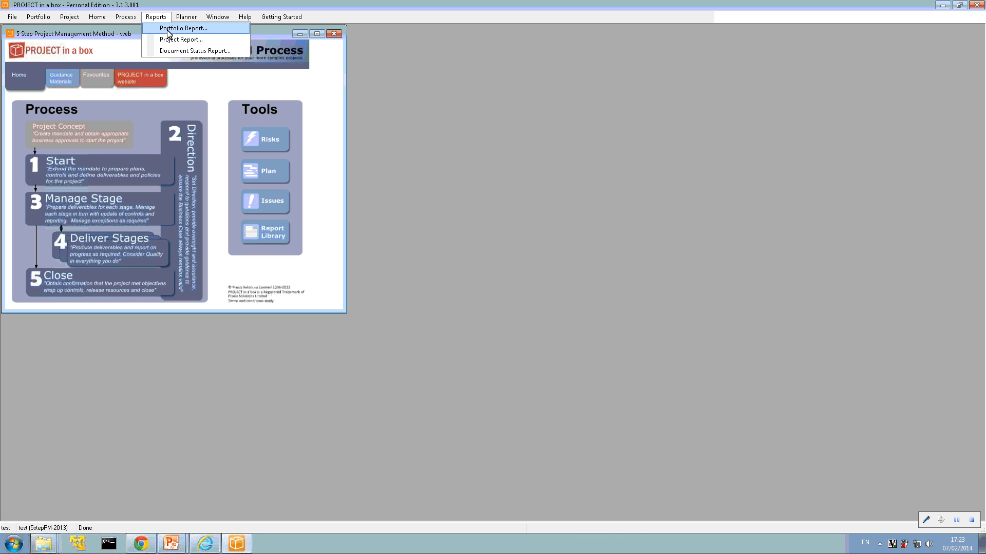
{"action": "left_click", "coordinate": [168, 28]}
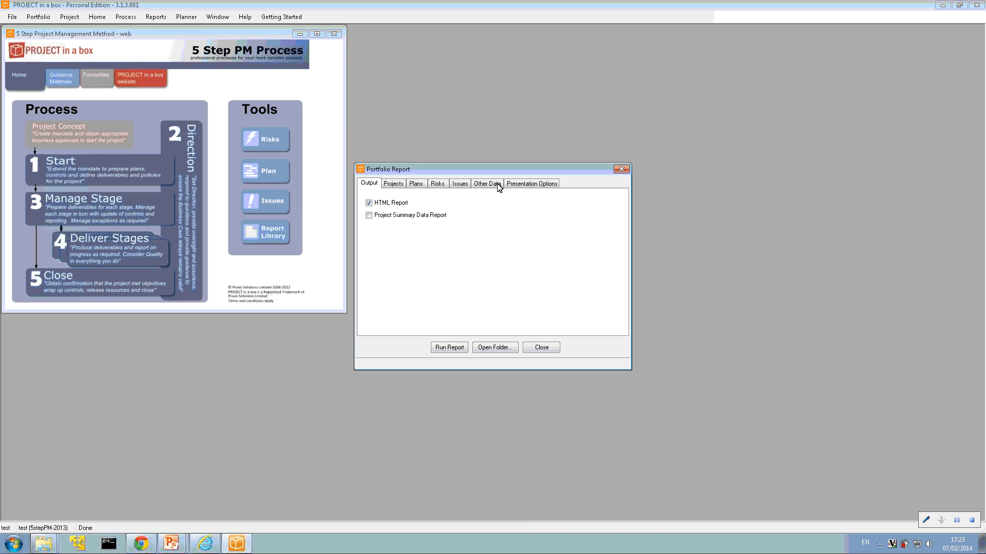
{"action": "left_click", "coordinate": [401, 186]}
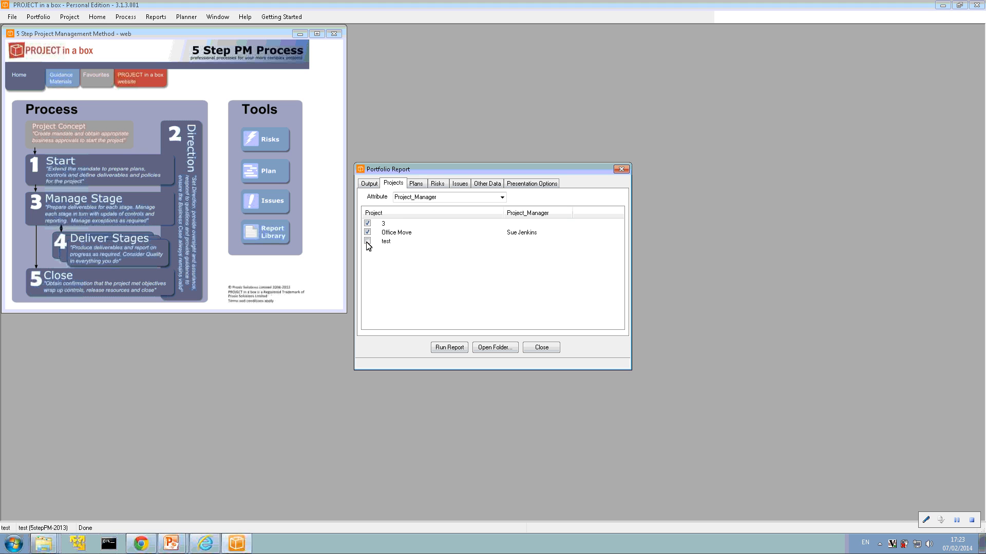
{"action": "left_click", "coordinate": [420, 186]}
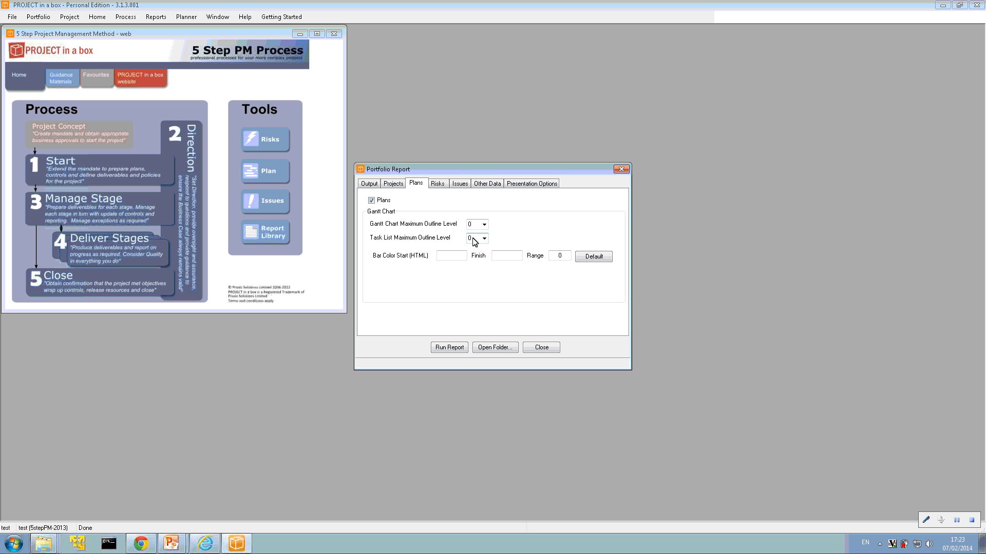
{"action": "left_click", "coordinate": [439, 185]}
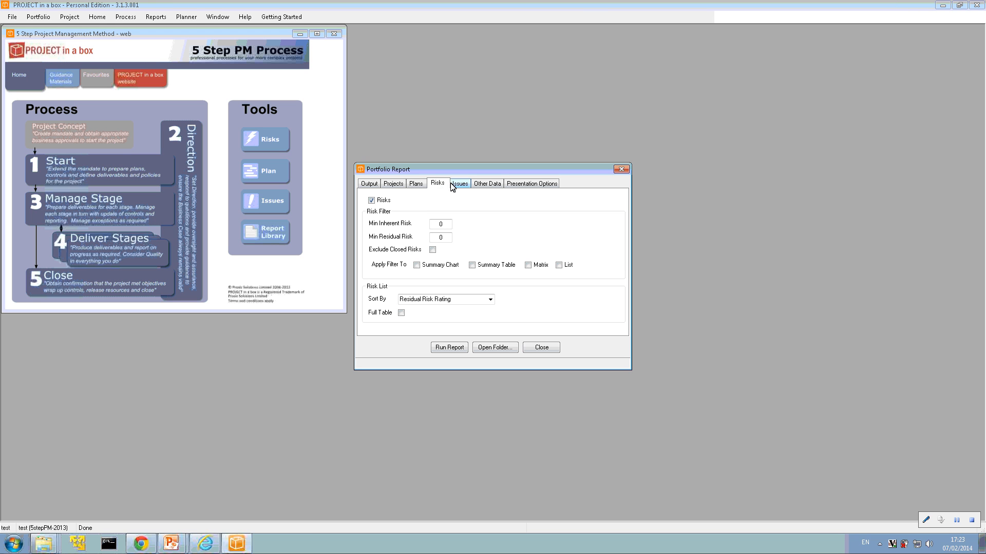
{"action": "left_click", "coordinate": [460, 186]}
{"action": "left_click", "coordinate": [481, 186]}
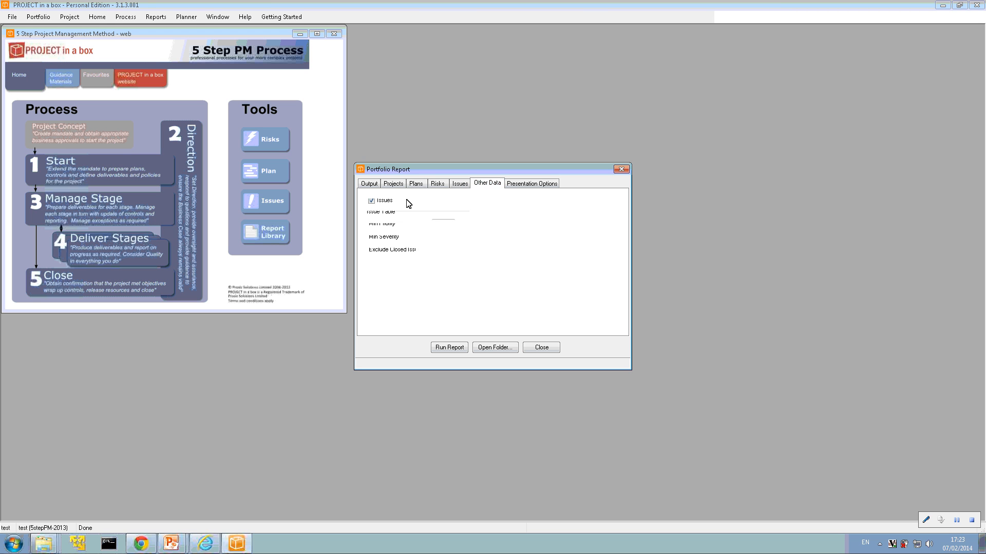
{"action": "left_click", "coordinate": [520, 184]}
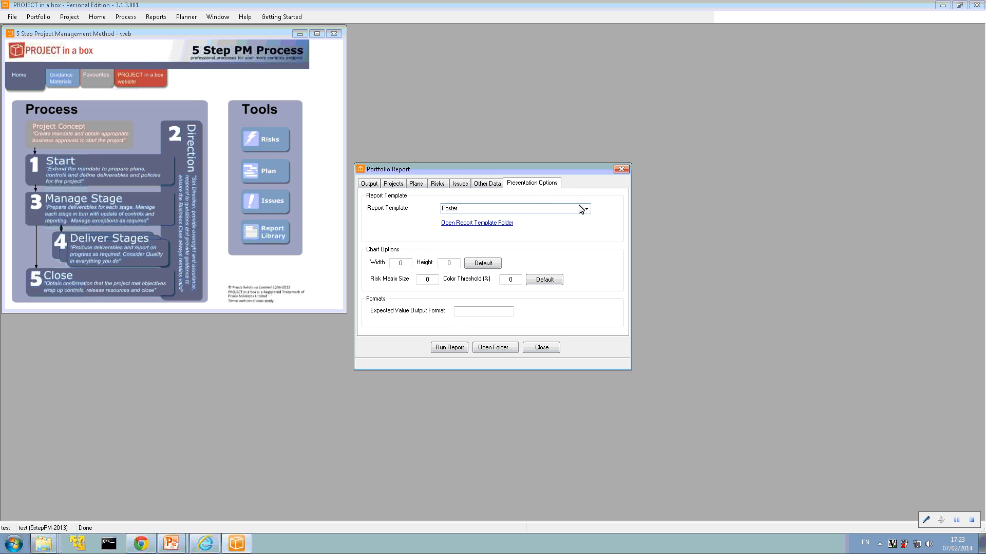
{"action": "left_click", "coordinate": [448, 351]}
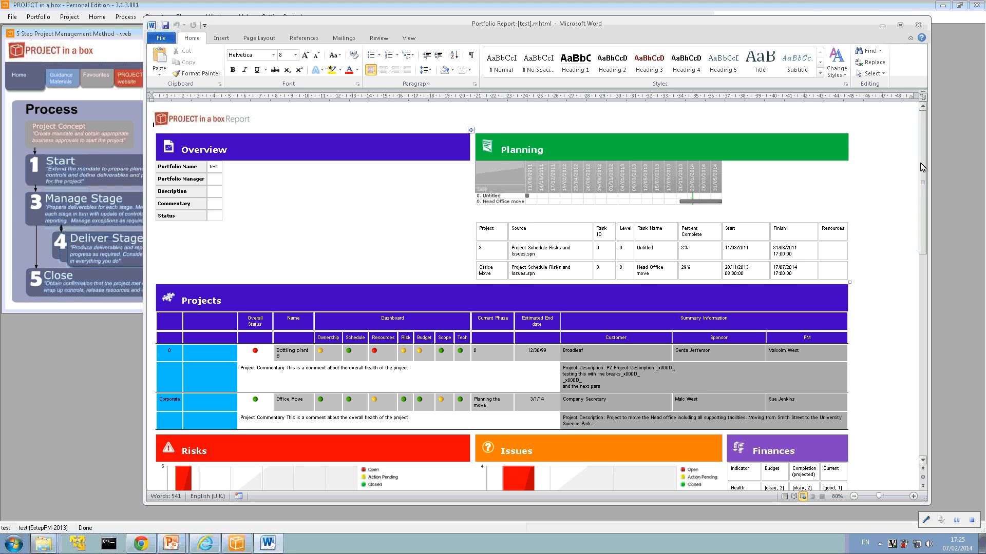
- Examine the portfolio report's planning, projects, risks, issues and finances sections, including the risk and issue lists, and close the report and its settings
{"action": "left_click_drag", "start_coordinate": [923, 167], "coordinate": [923, 172]}
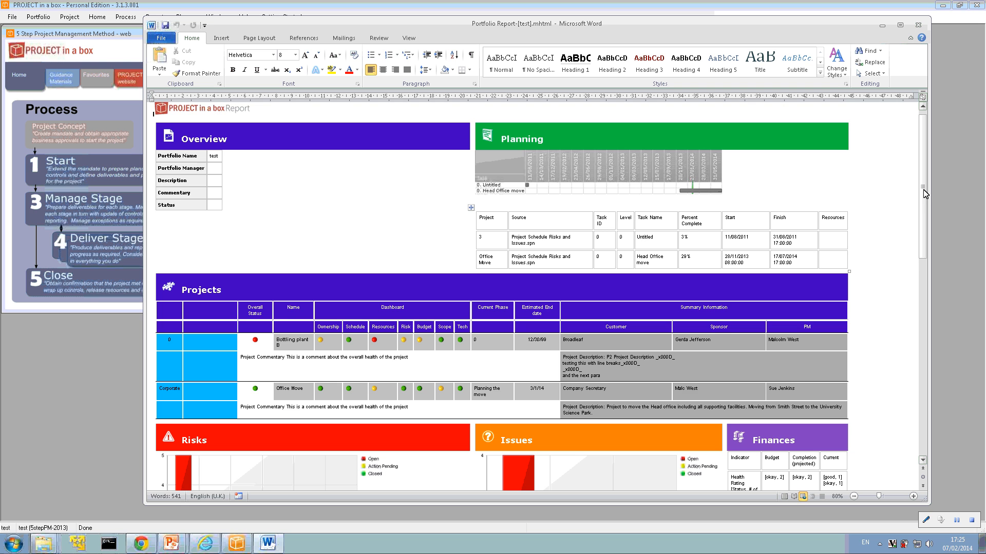
{"action": "left_click_drag", "start_coordinate": [924, 194], "coordinate": [920, 227]}
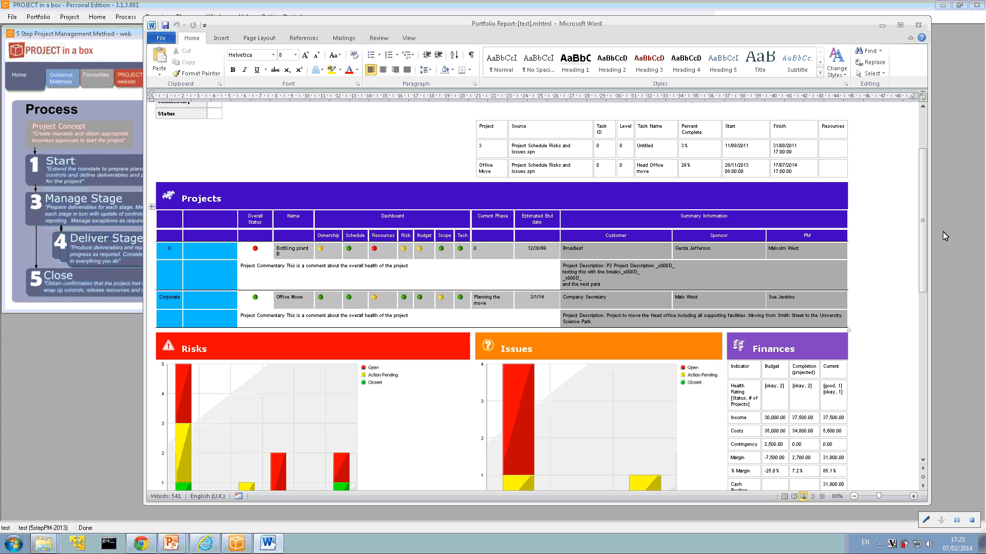
{"action": "left_click_drag", "start_coordinate": [924, 240], "coordinate": [926, 330]}
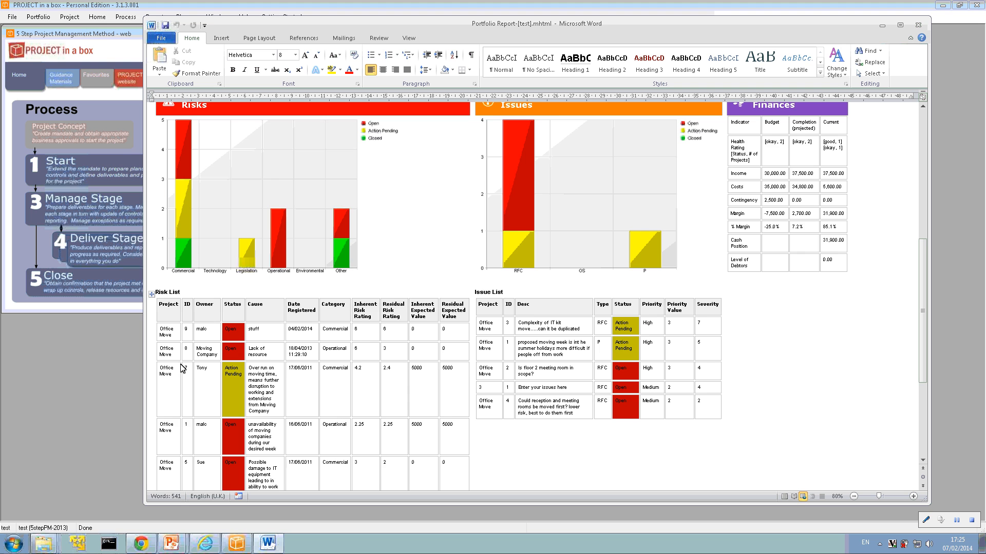
{"action": "scroll", "coordinate": [183, 369], "scroll_direction": "down", "scroll_amount": 3}
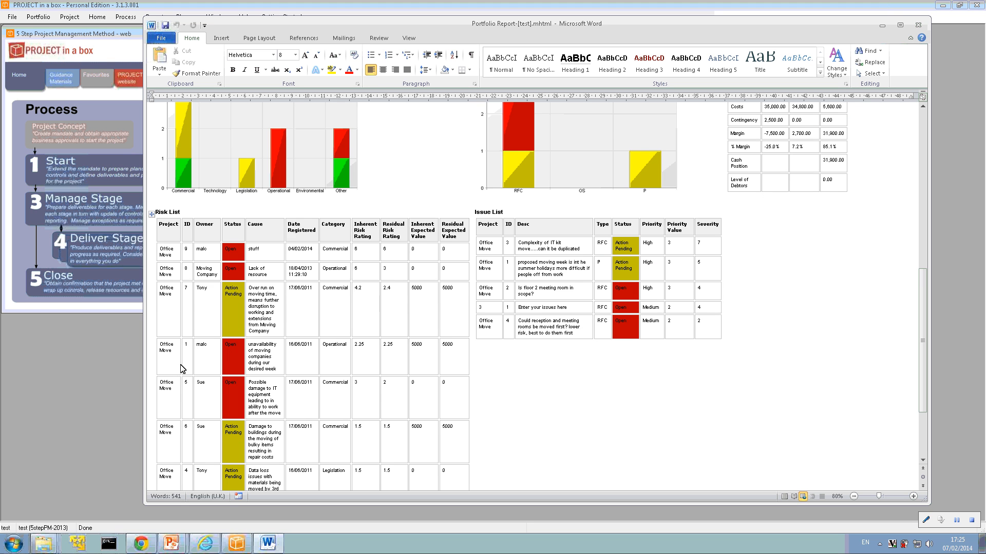
{"action": "scroll", "coordinate": [183, 369], "scroll_direction": "down", "scroll_amount": 2}
{"action": "scroll", "coordinate": [183, 368], "scroll_direction": "down", "scroll_amount": 3}
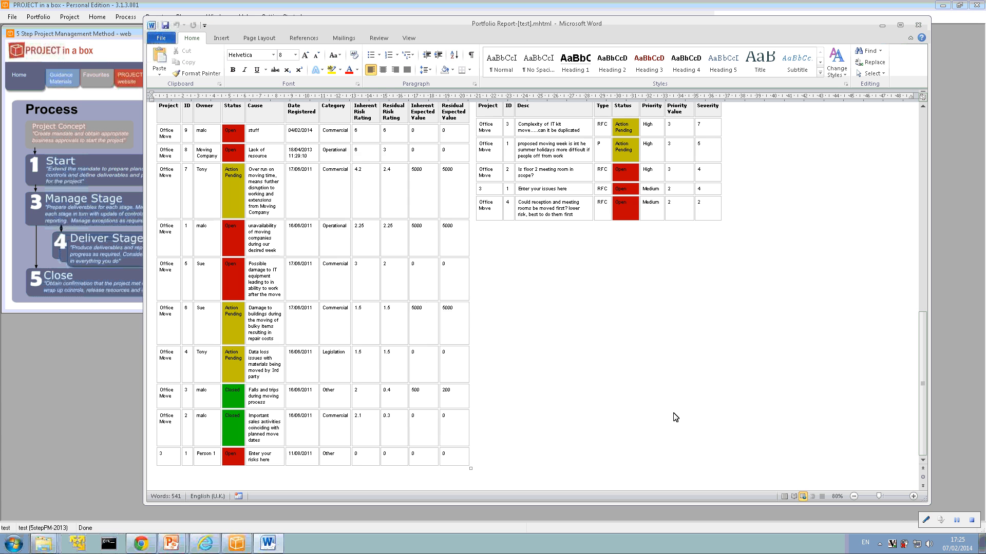
{"action": "scroll", "coordinate": [680, 416], "scroll_direction": "up", "scroll_amount": 2}
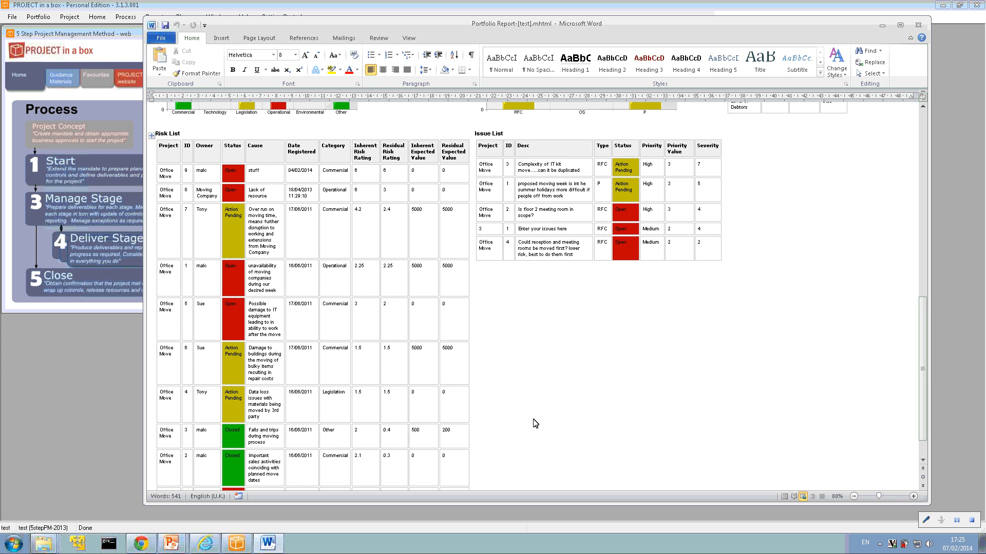
{"action": "scroll", "coordinate": [765, 392], "scroll_direction": "up", "scroll_amount": 5}
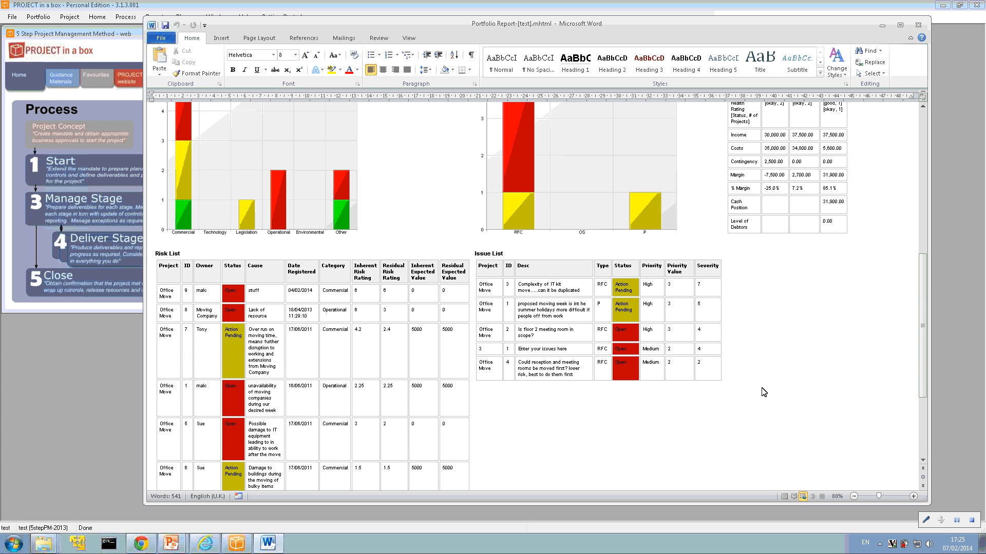
{"action": "scroll", "coordinate": [395, 204], "scroll_direction": "up", "scroll_amount": 4}
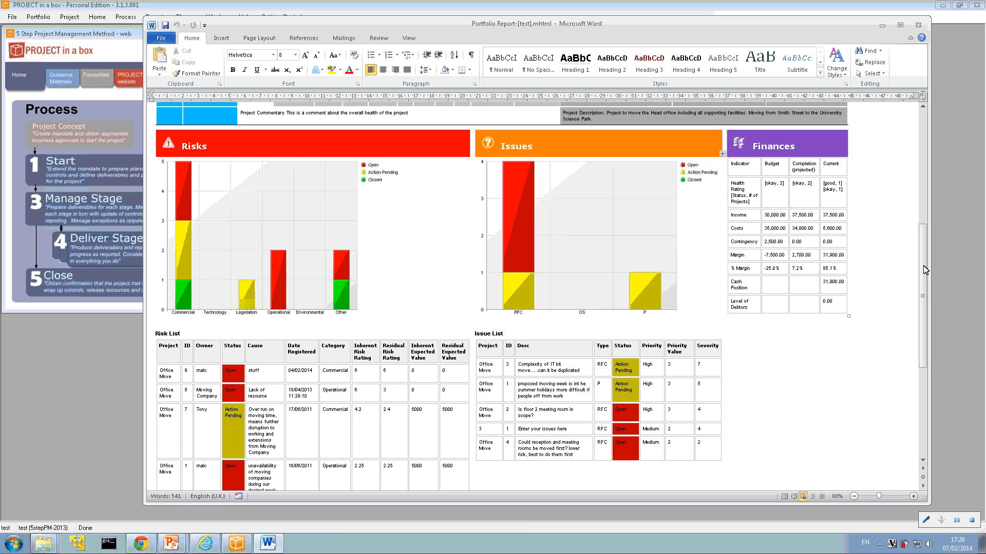
{"action": "left_click_drag", "start_coordinate": [925, 270], "coordinate": [925, 151]}
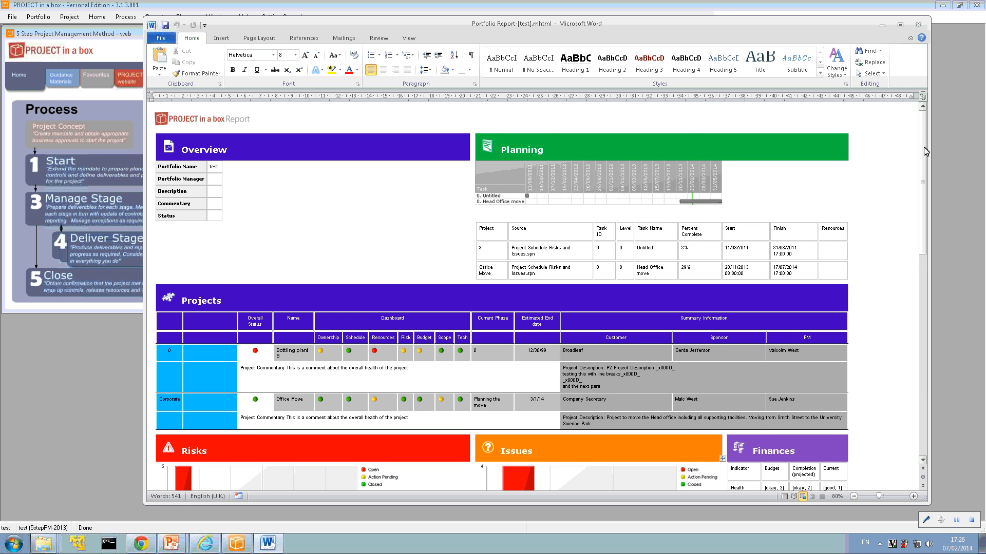
{"action": "left_click", "coordinate": [918, 24]}
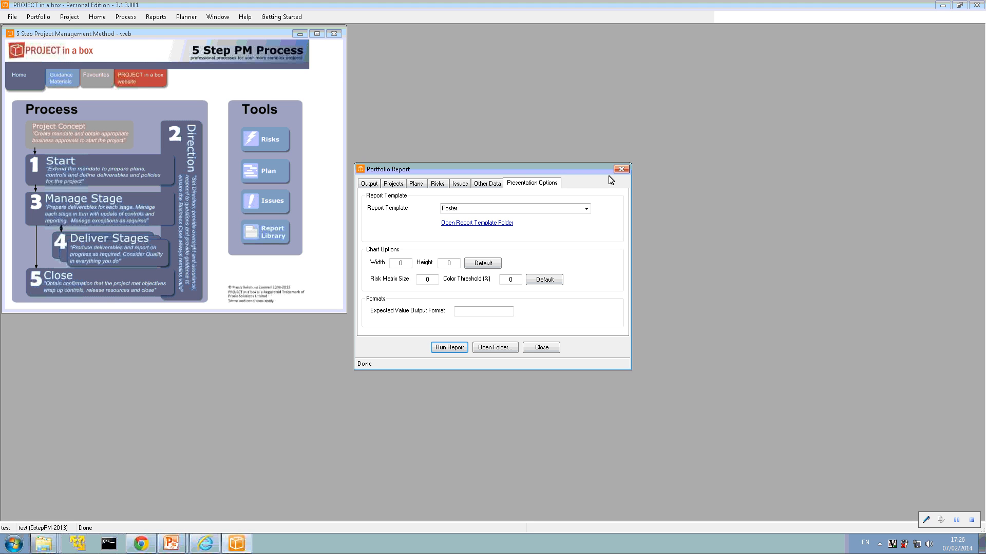
{"action": "left_click", "coordinate": [619, 169]}
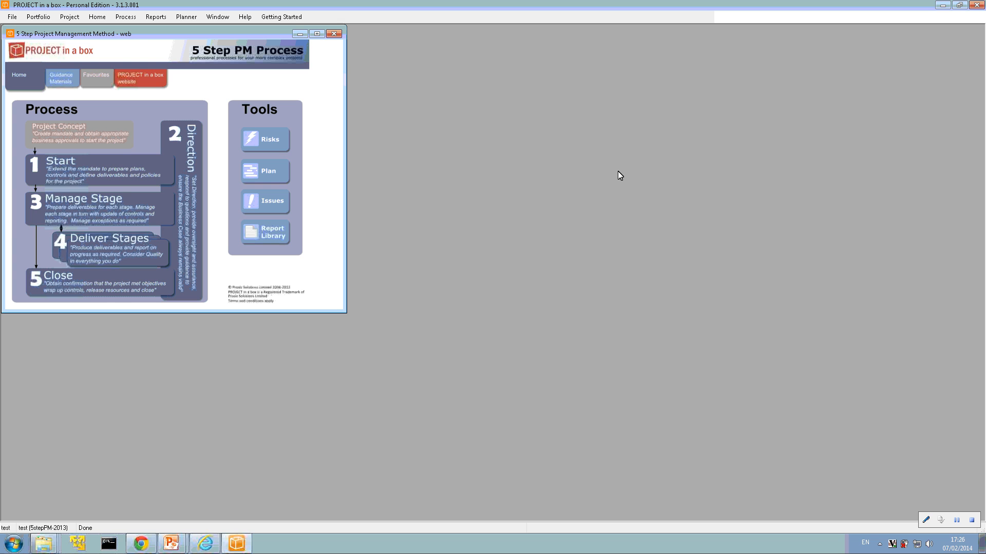